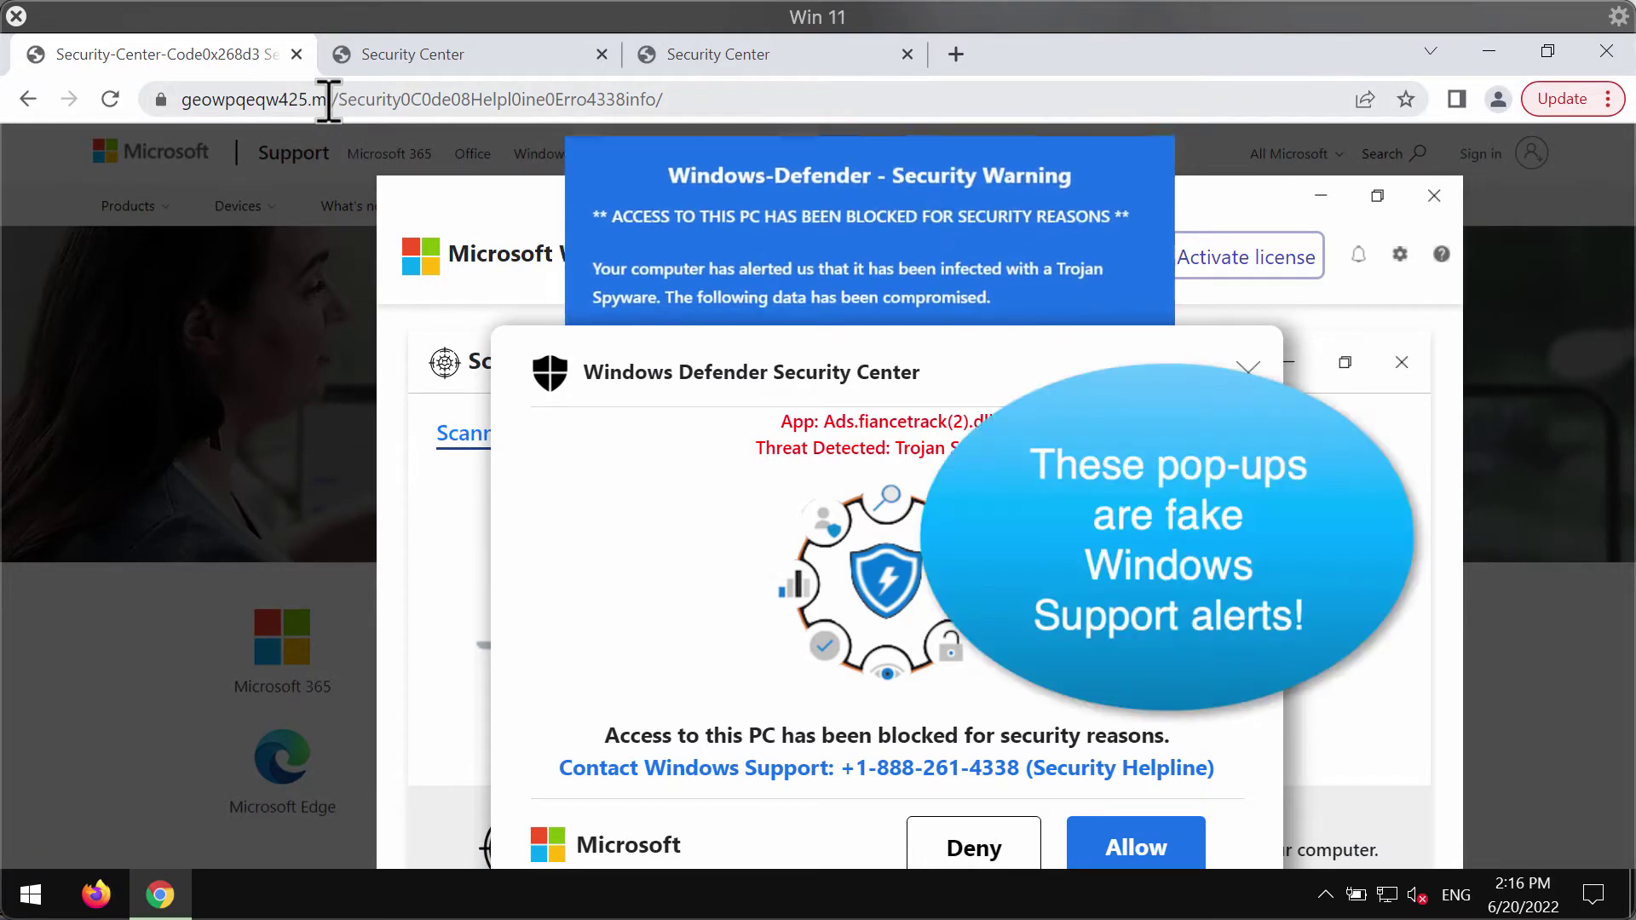
- Inspect the scam site's domain name in the Chrome address bar
double_click(293, 101)
click(423, 99)
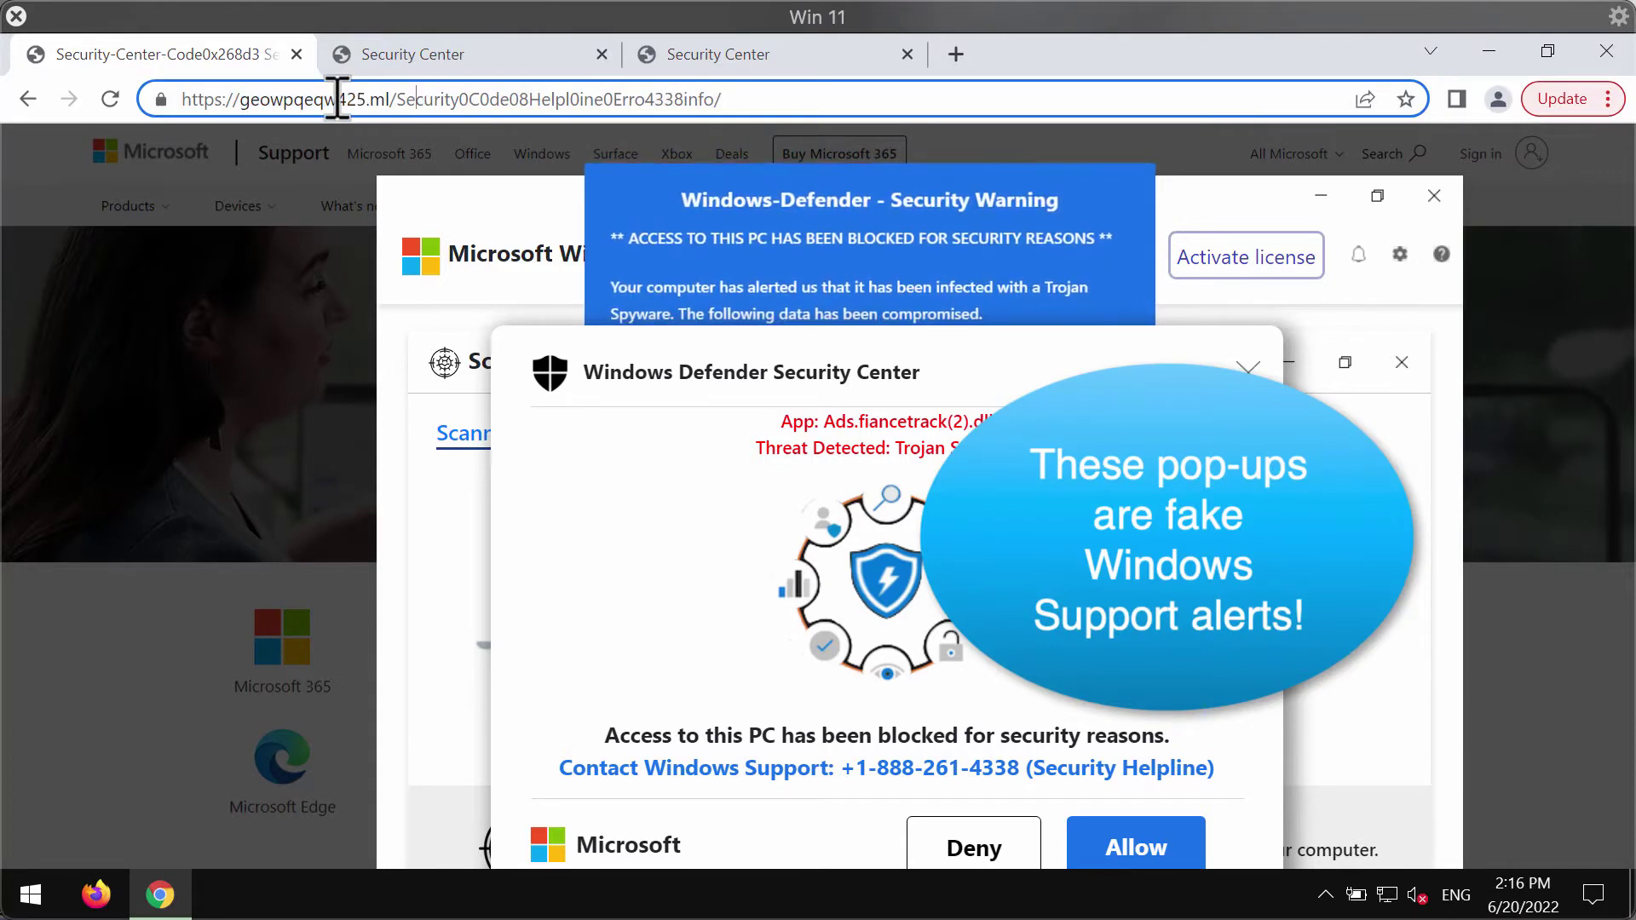
double_click(338, 100)
click(423, 98)
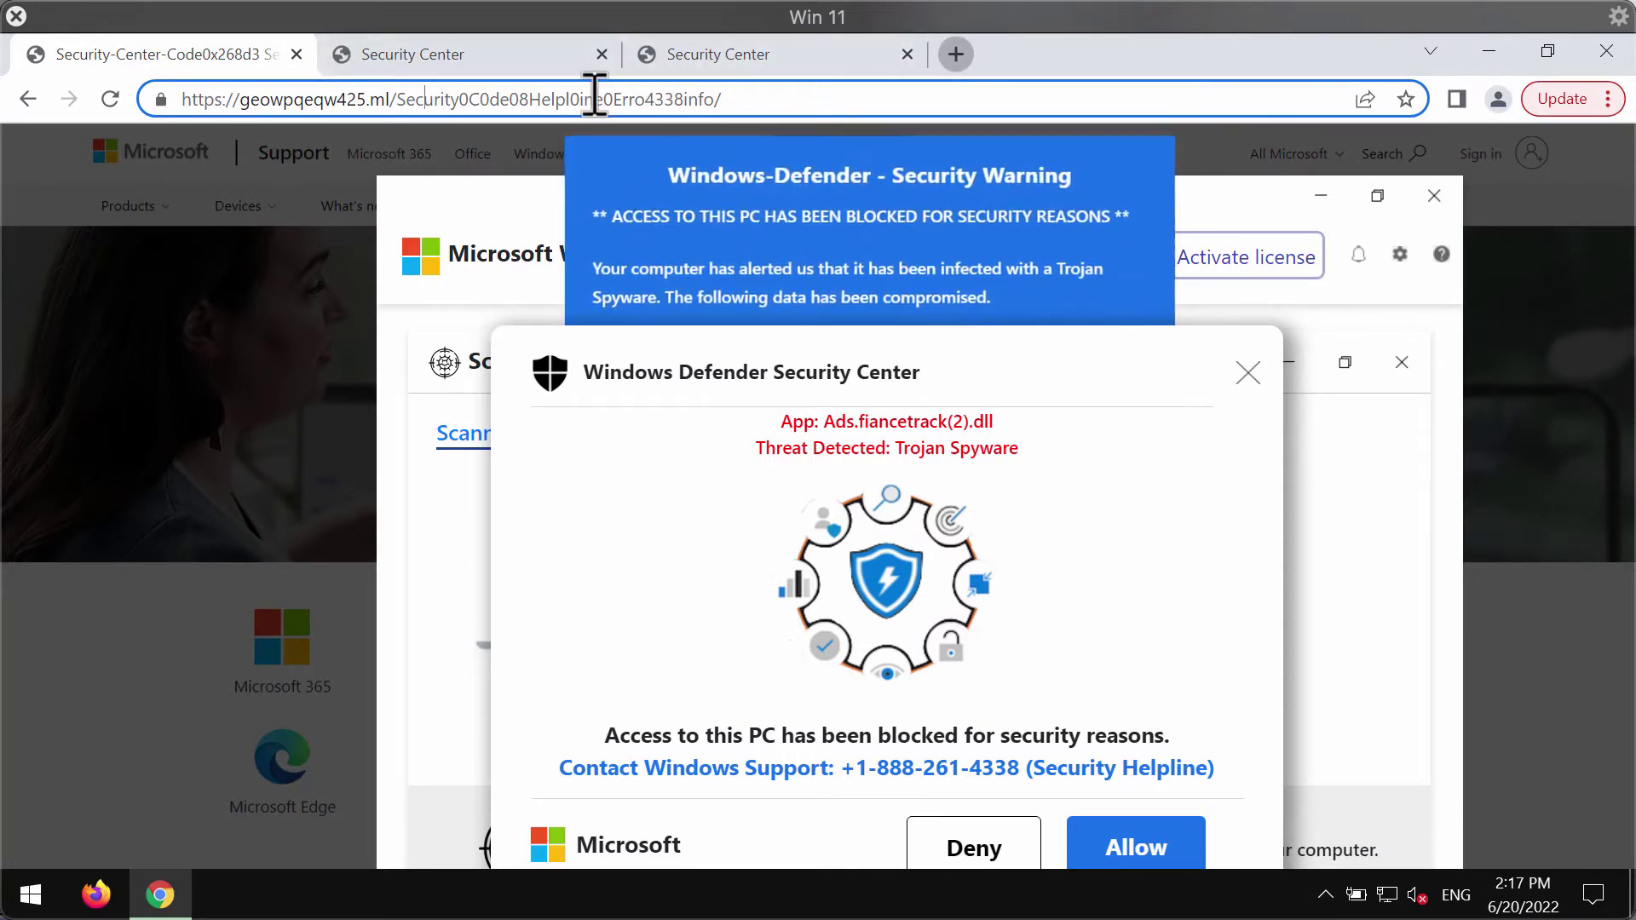
- Close the first fake Windows Defender alert tab, confirm Leave, and land on a blank Google tab
key(ctrl+t)
click(295, 54)
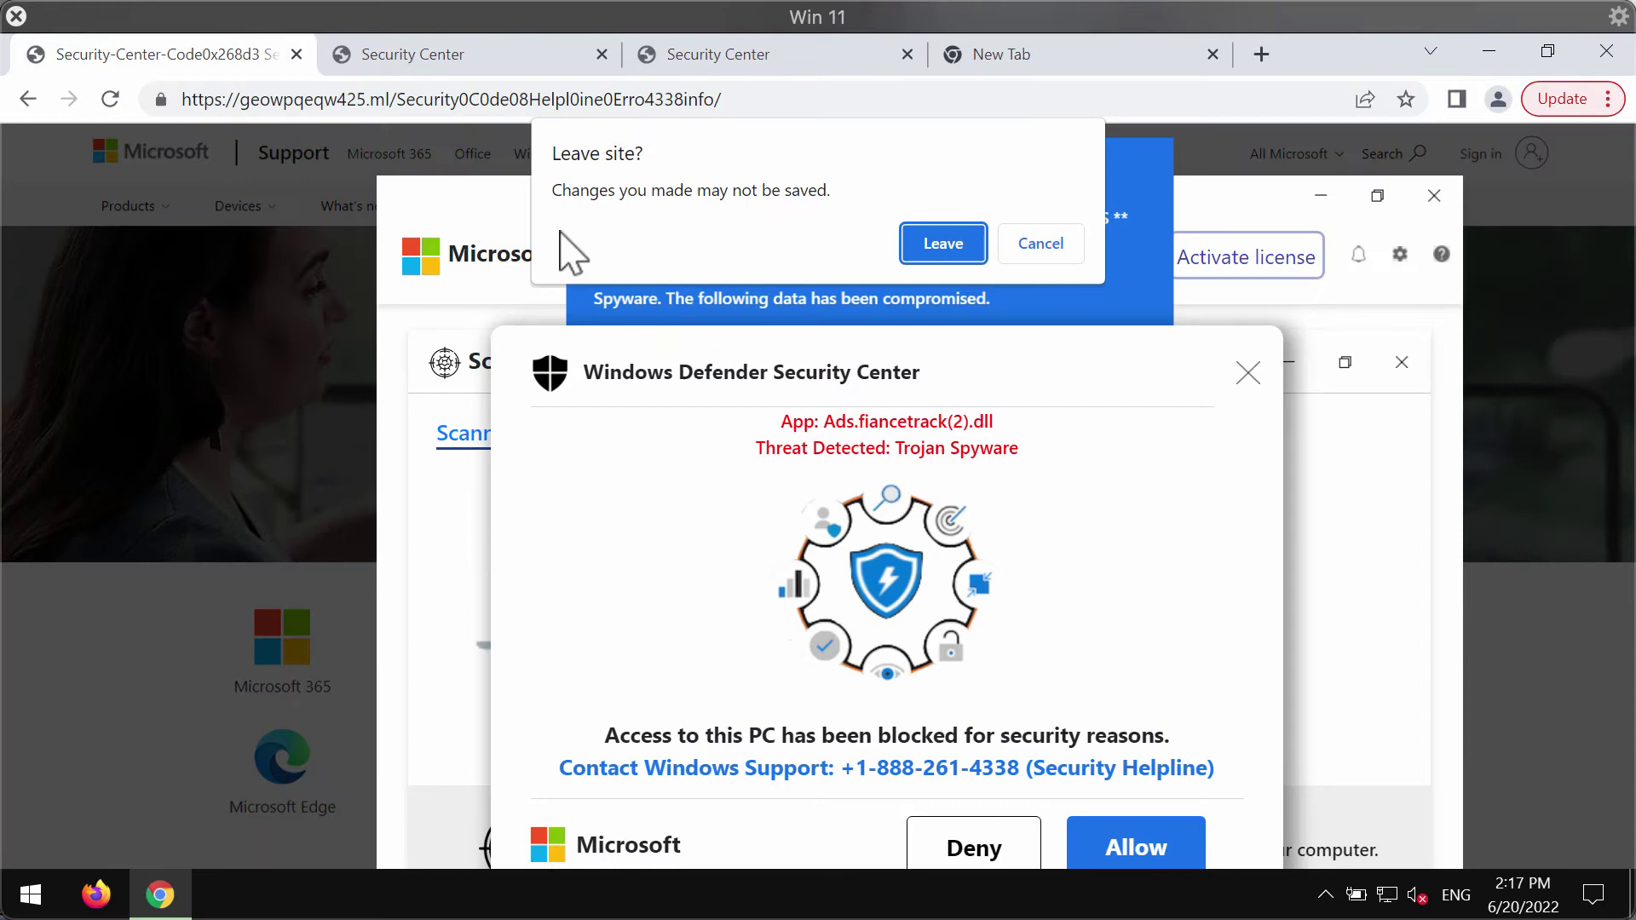
click(953, 249)
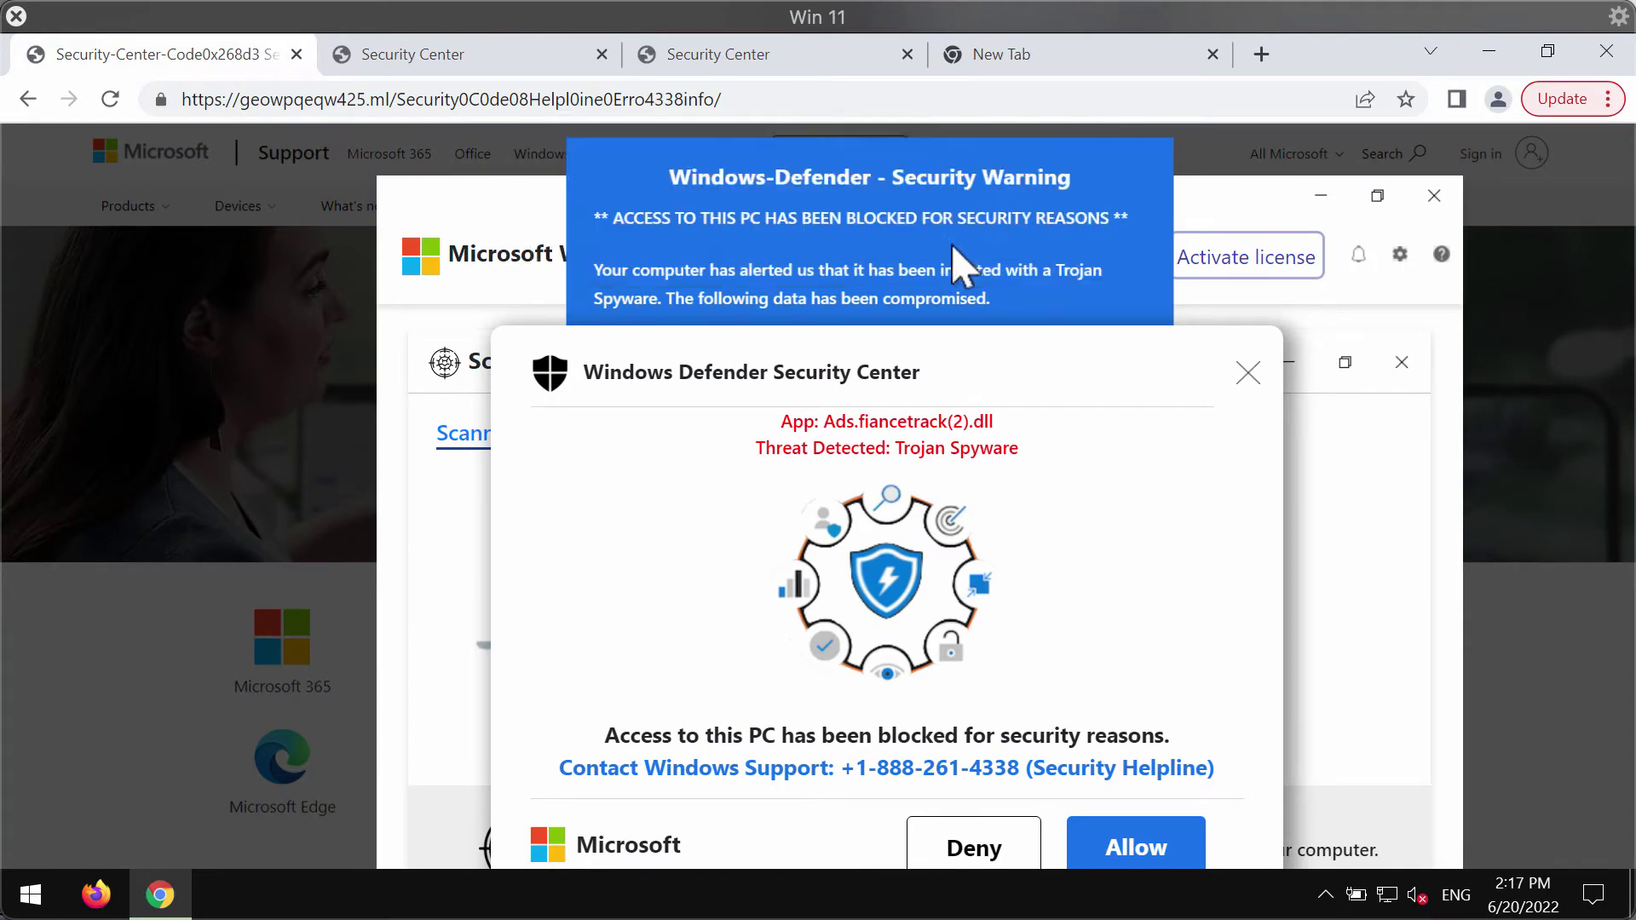
click(879, 57)
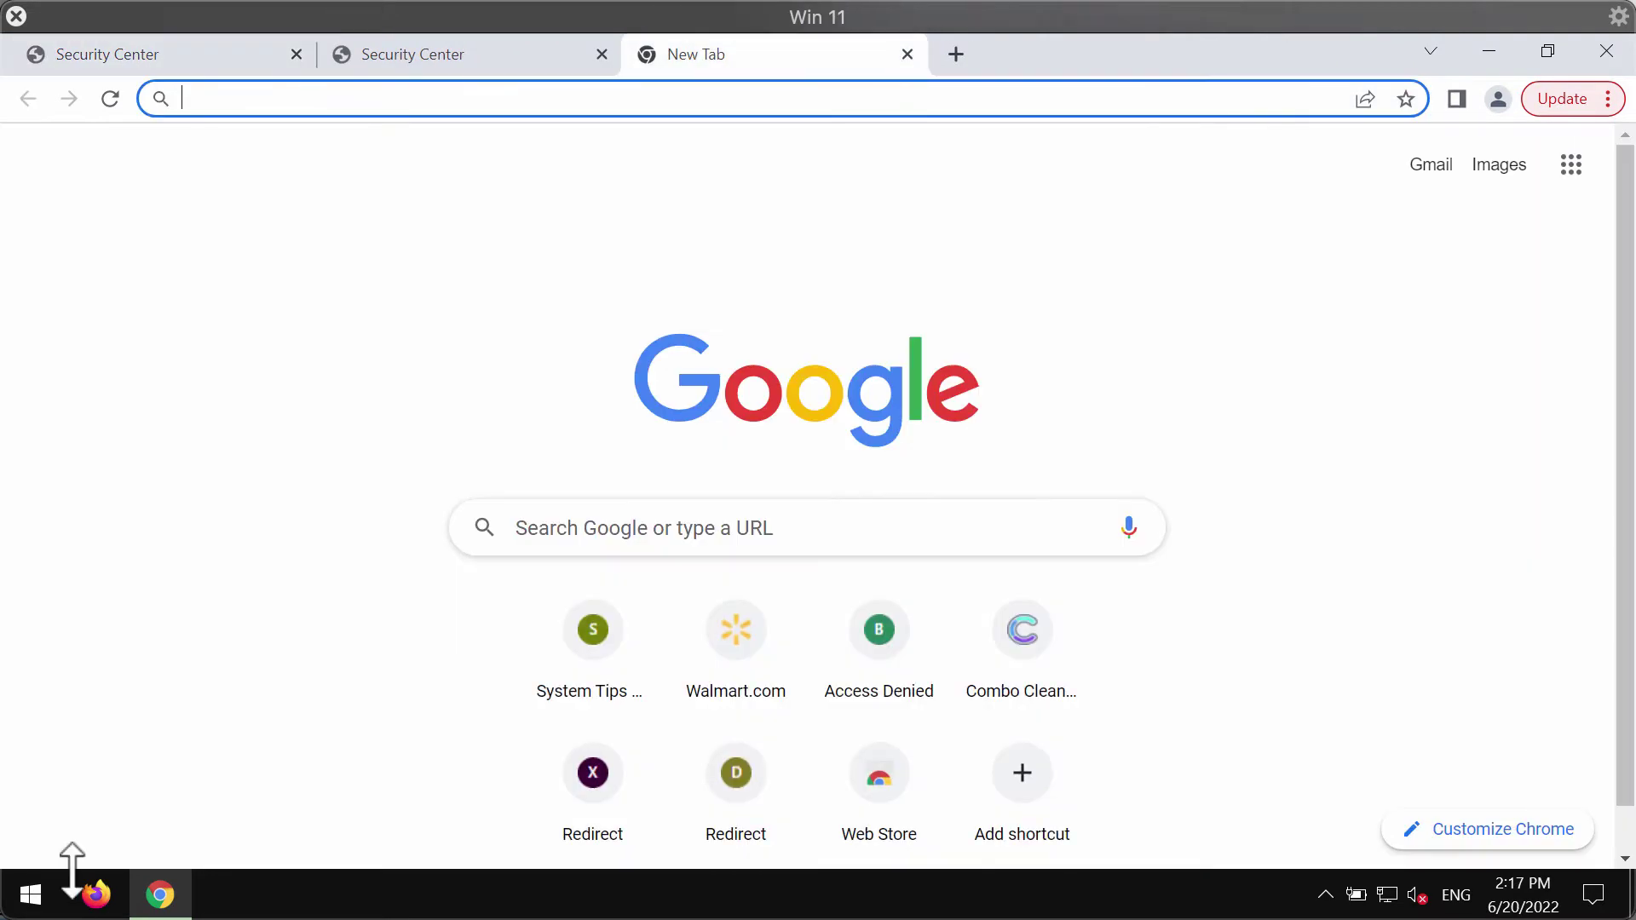
right_click(44, 895)
- Reach Control Panel's Uninstall a program list via Windows search for 'con'
click(191, 732)
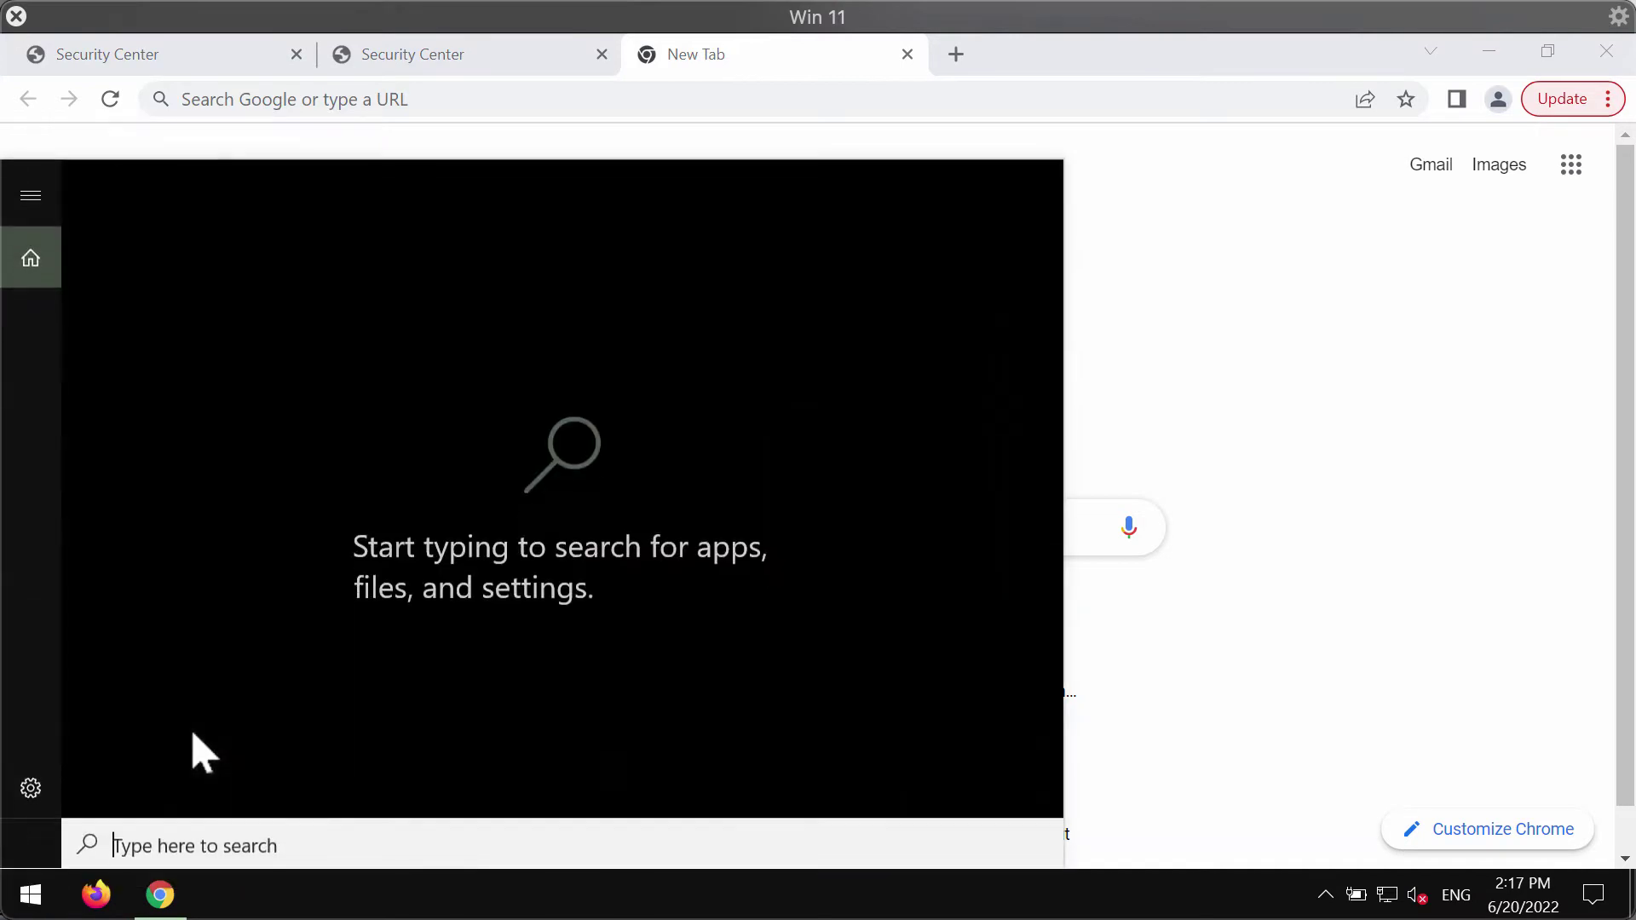
text(con)
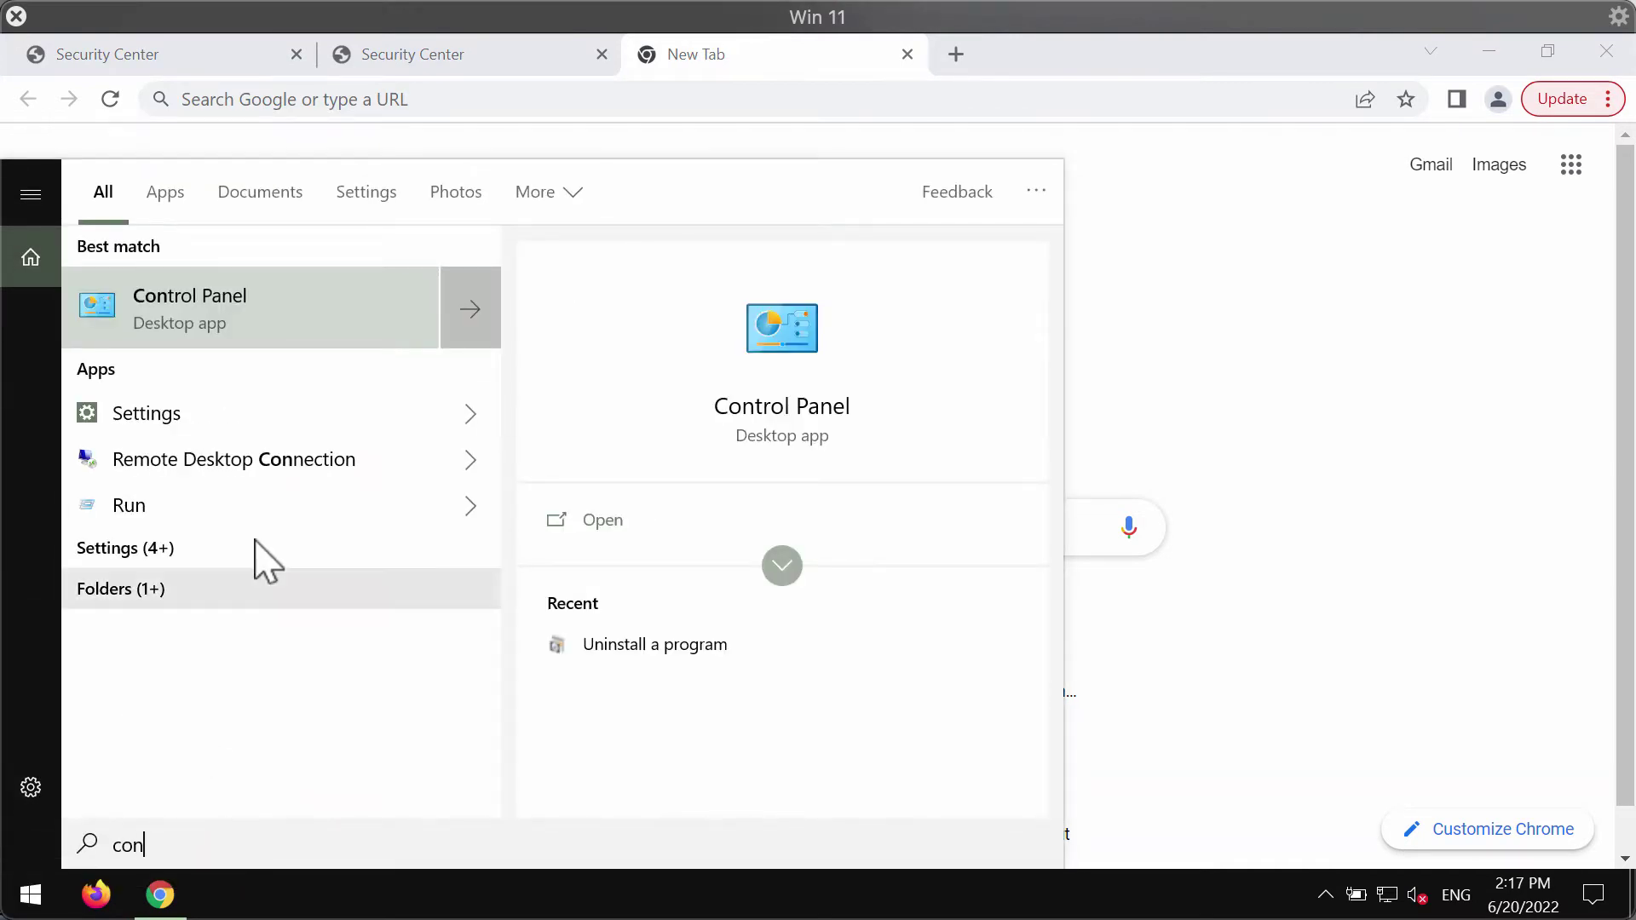
click(274, 293)
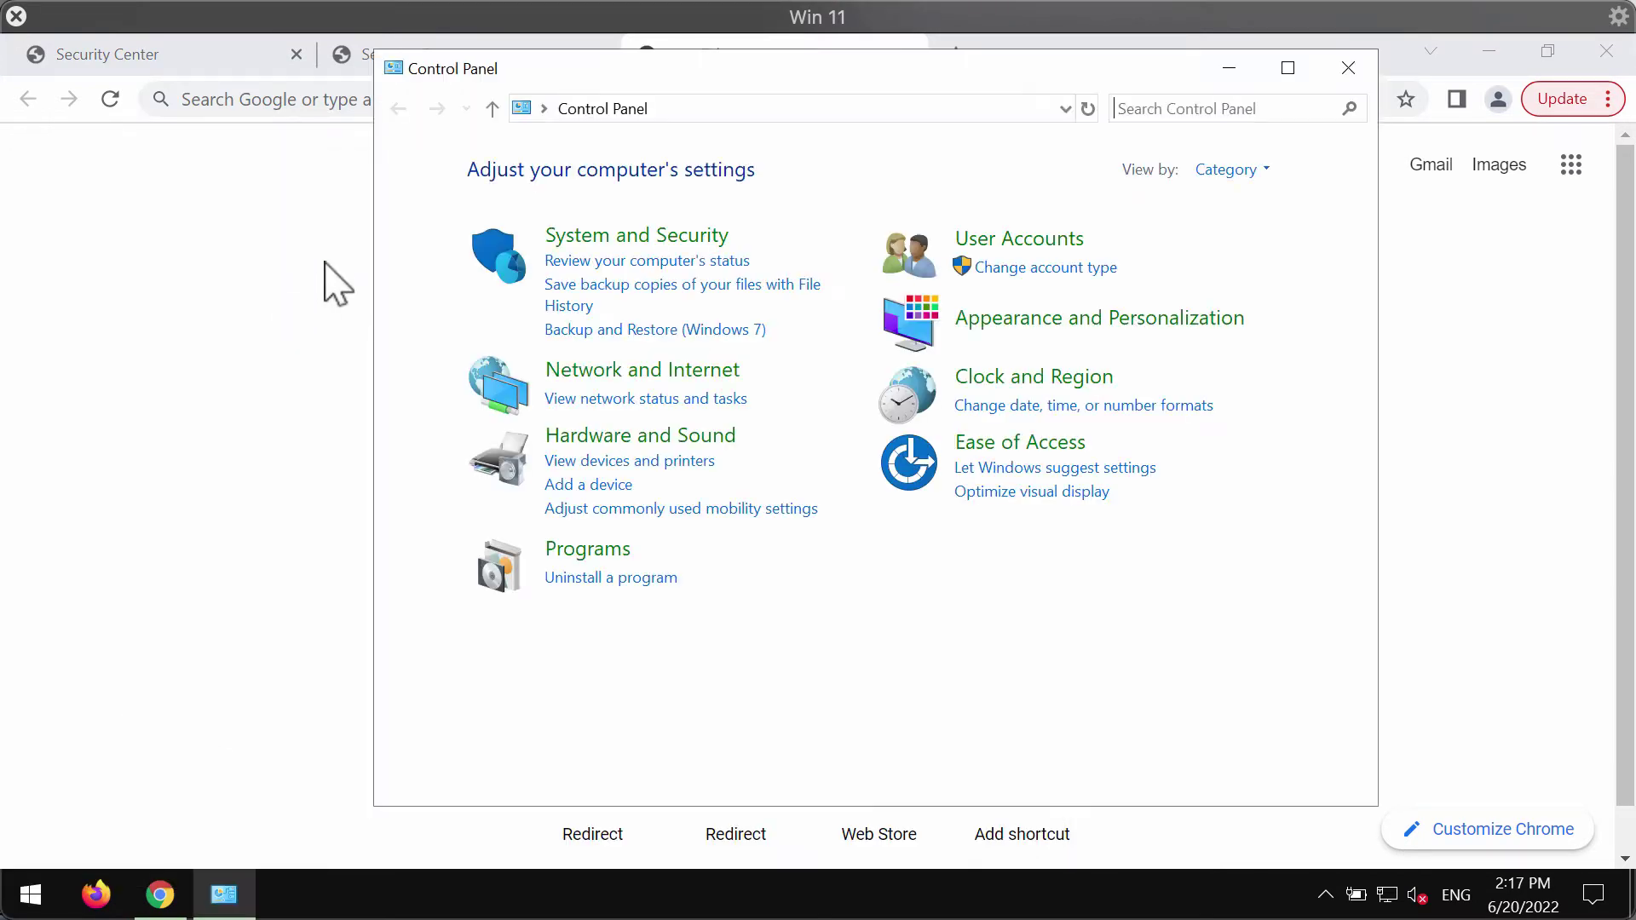
click(655, 578)
scroll(895, 486, down, 3)
scroll(937, 429, up, 3)
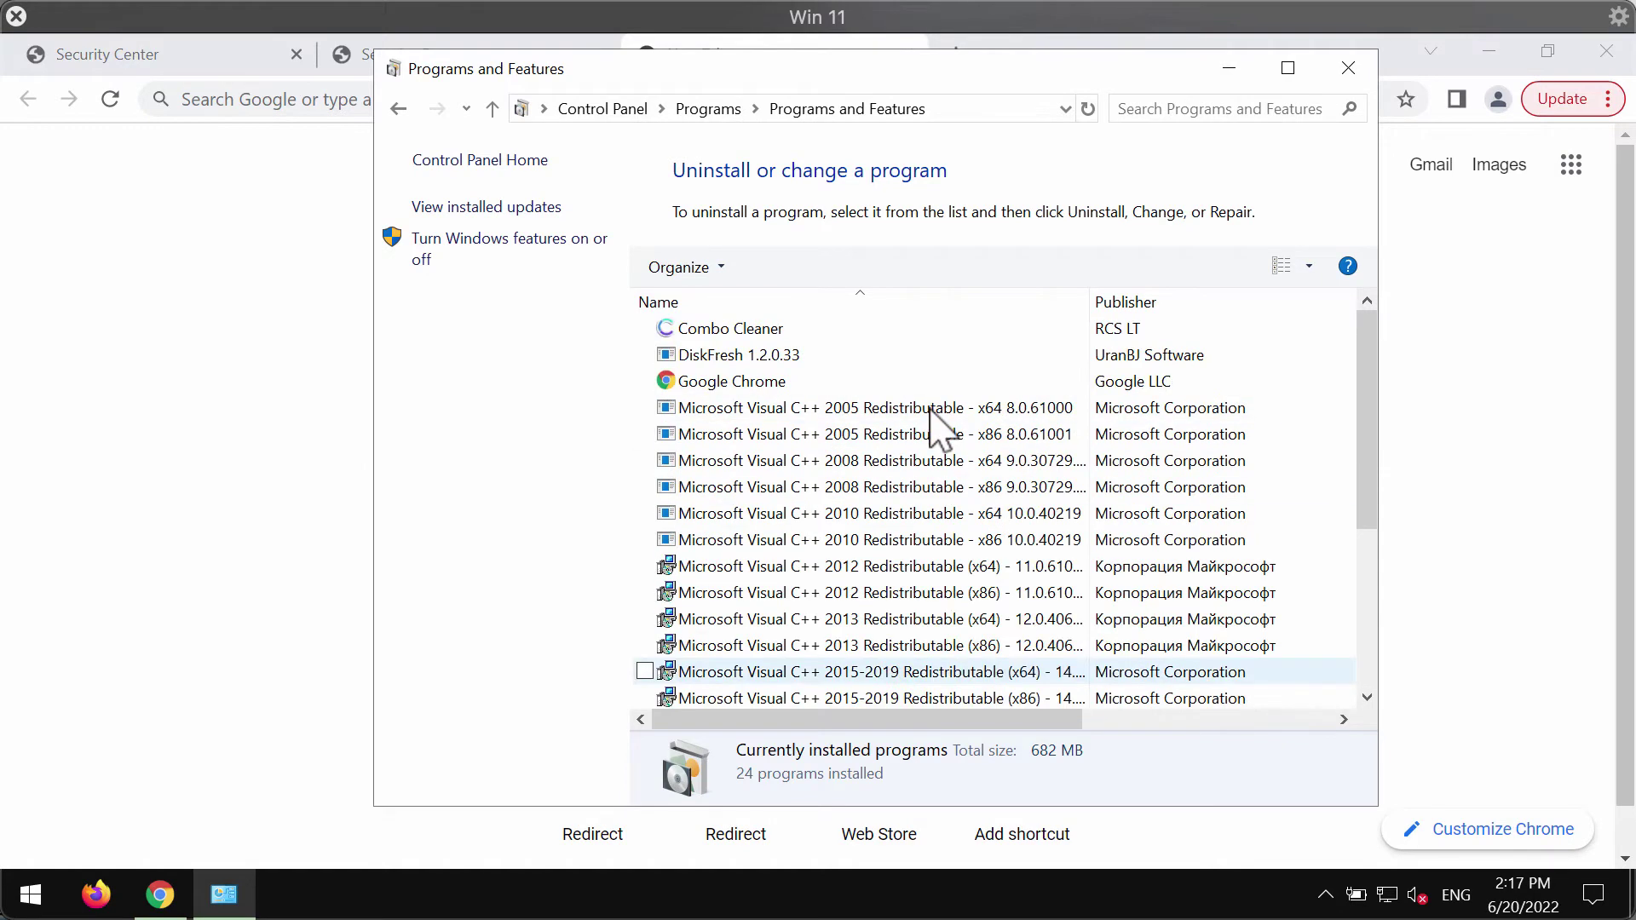
scroll(942, 431, down, 2)
scroll(956, 464, up, 2)
scroll(1010, 441, right, 2)
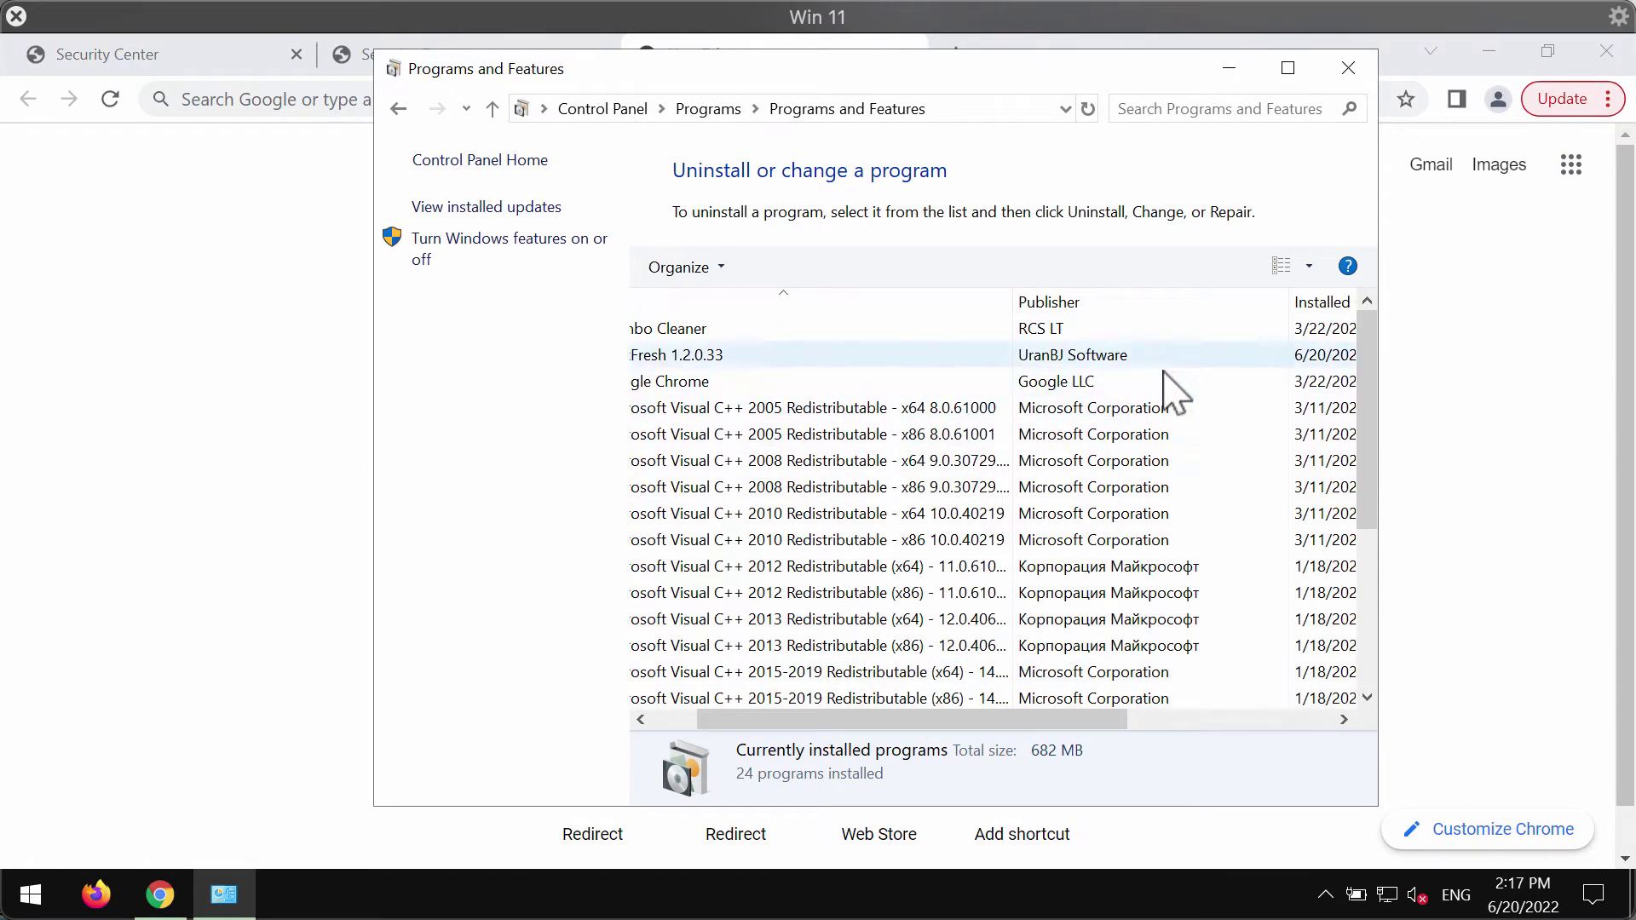
scroll(924, 462, down, 3)
scroll(920, 456, left, 2)
scroll(946, 441, up, 3)
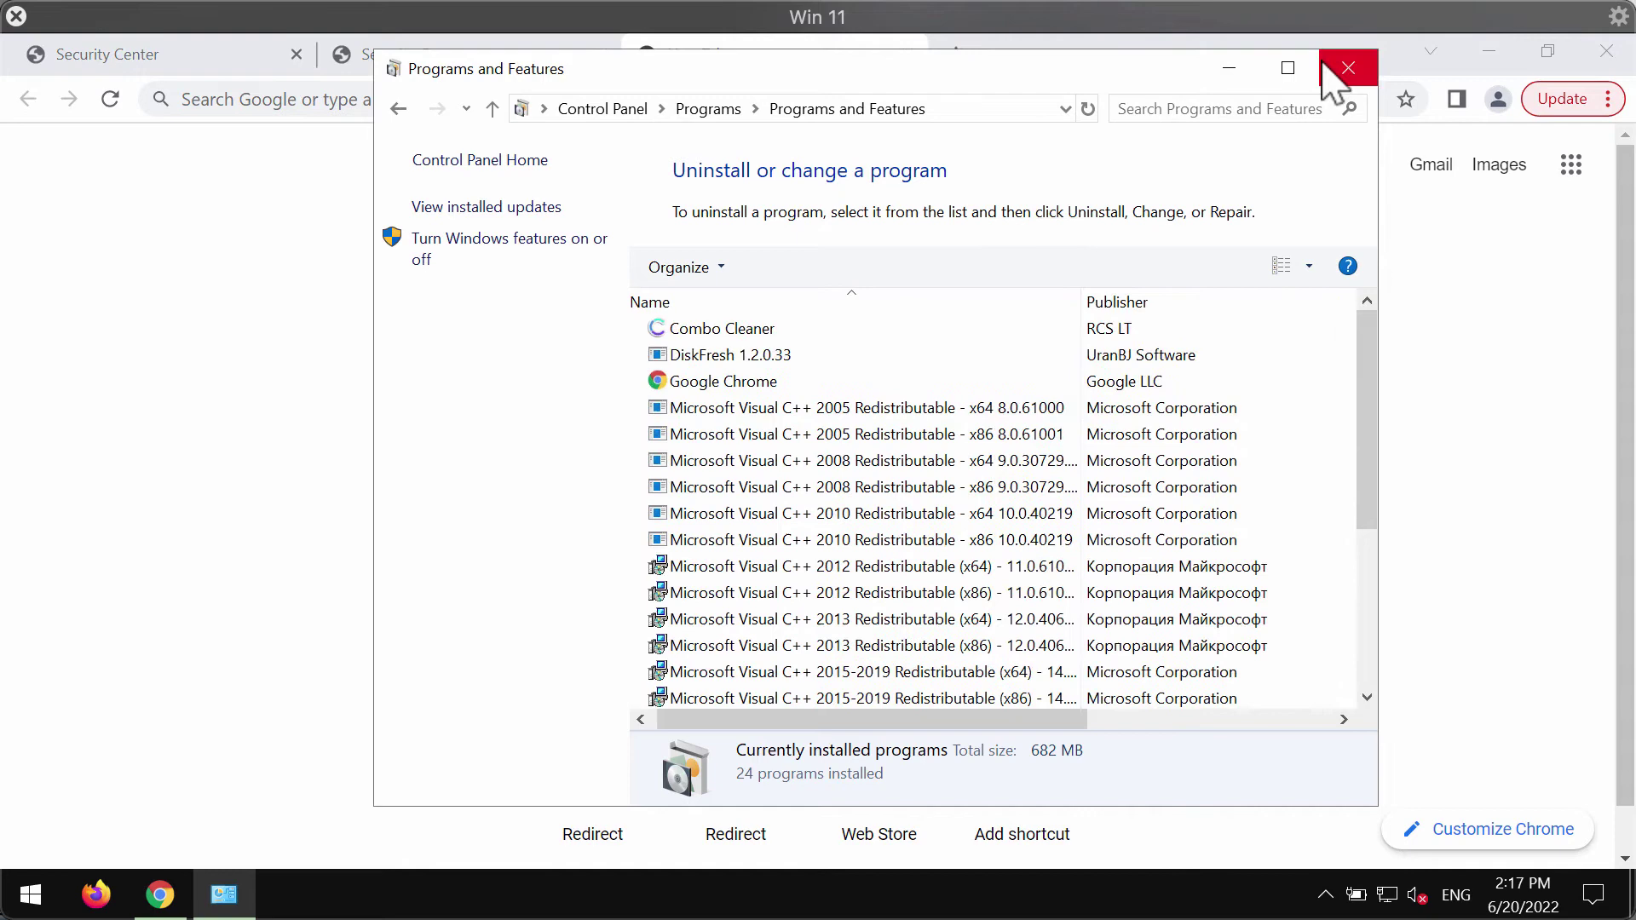
scroll(1006, 430, down, 1)
scroll(895, 447, up, 1)
scroll(767, 589, down, 3)
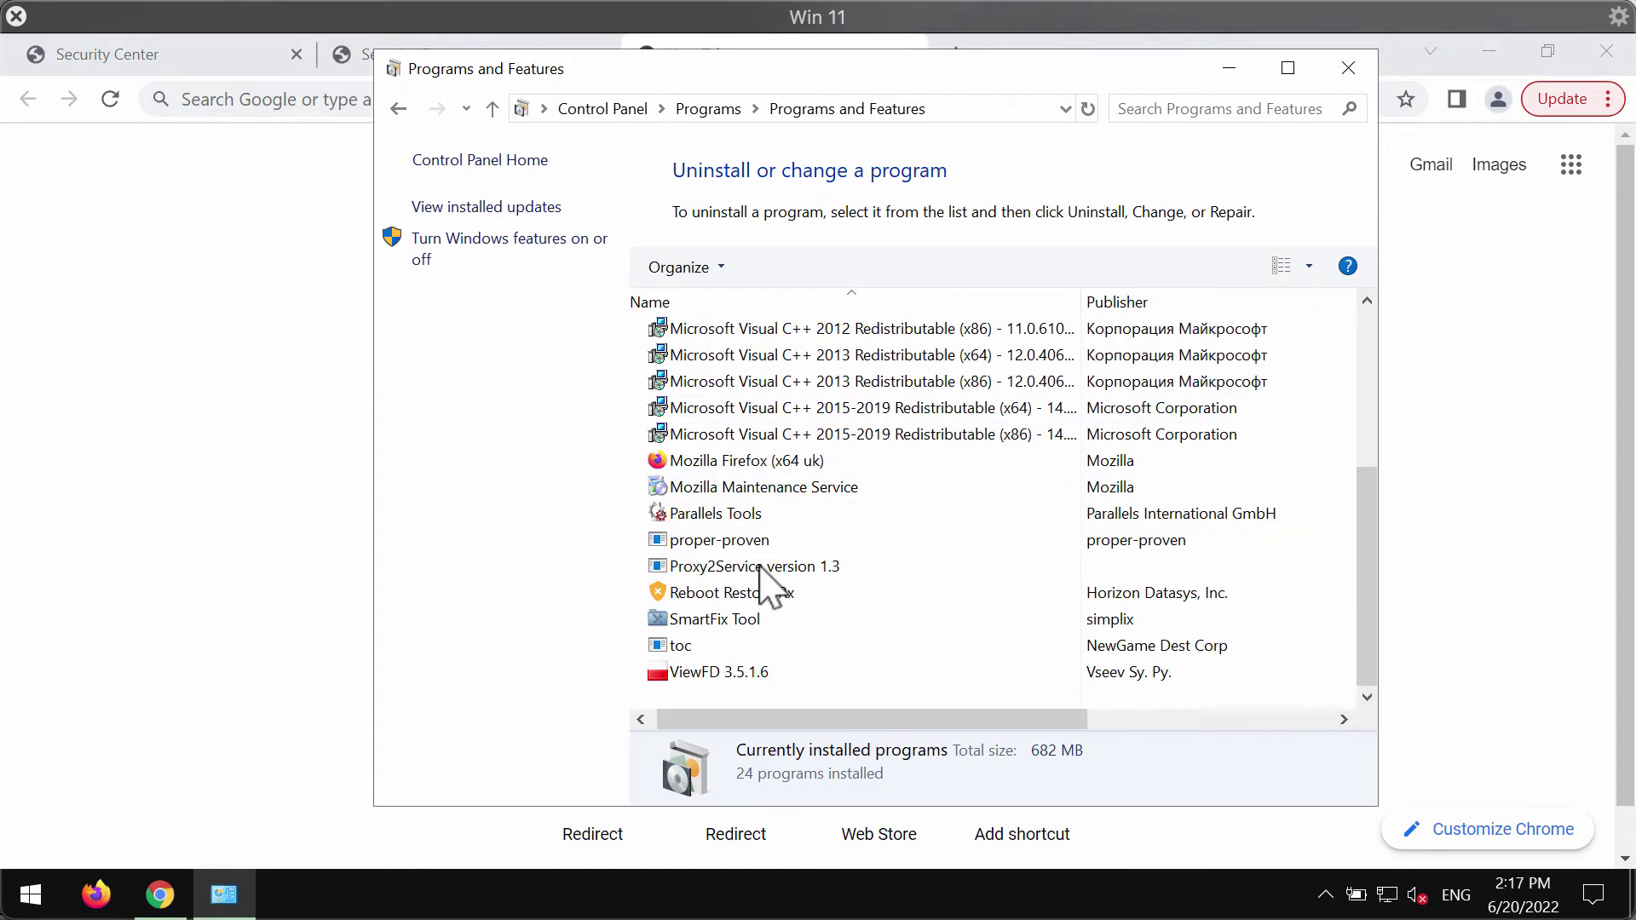
scroll(739, 639, up, 1)
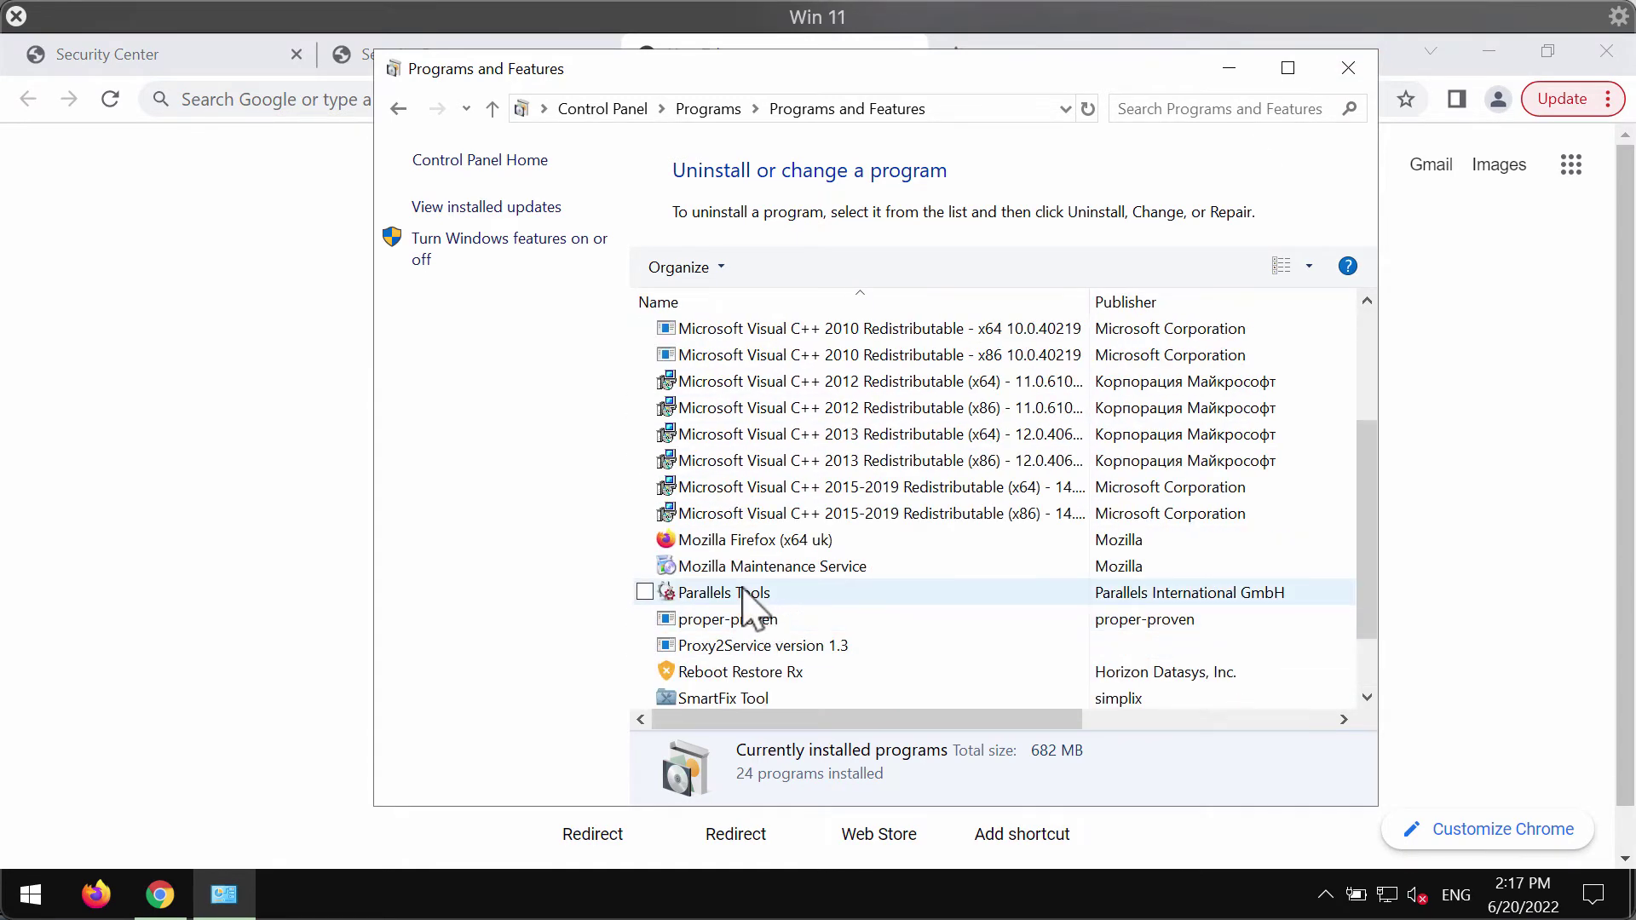
scroll(755, 620, down, 1)
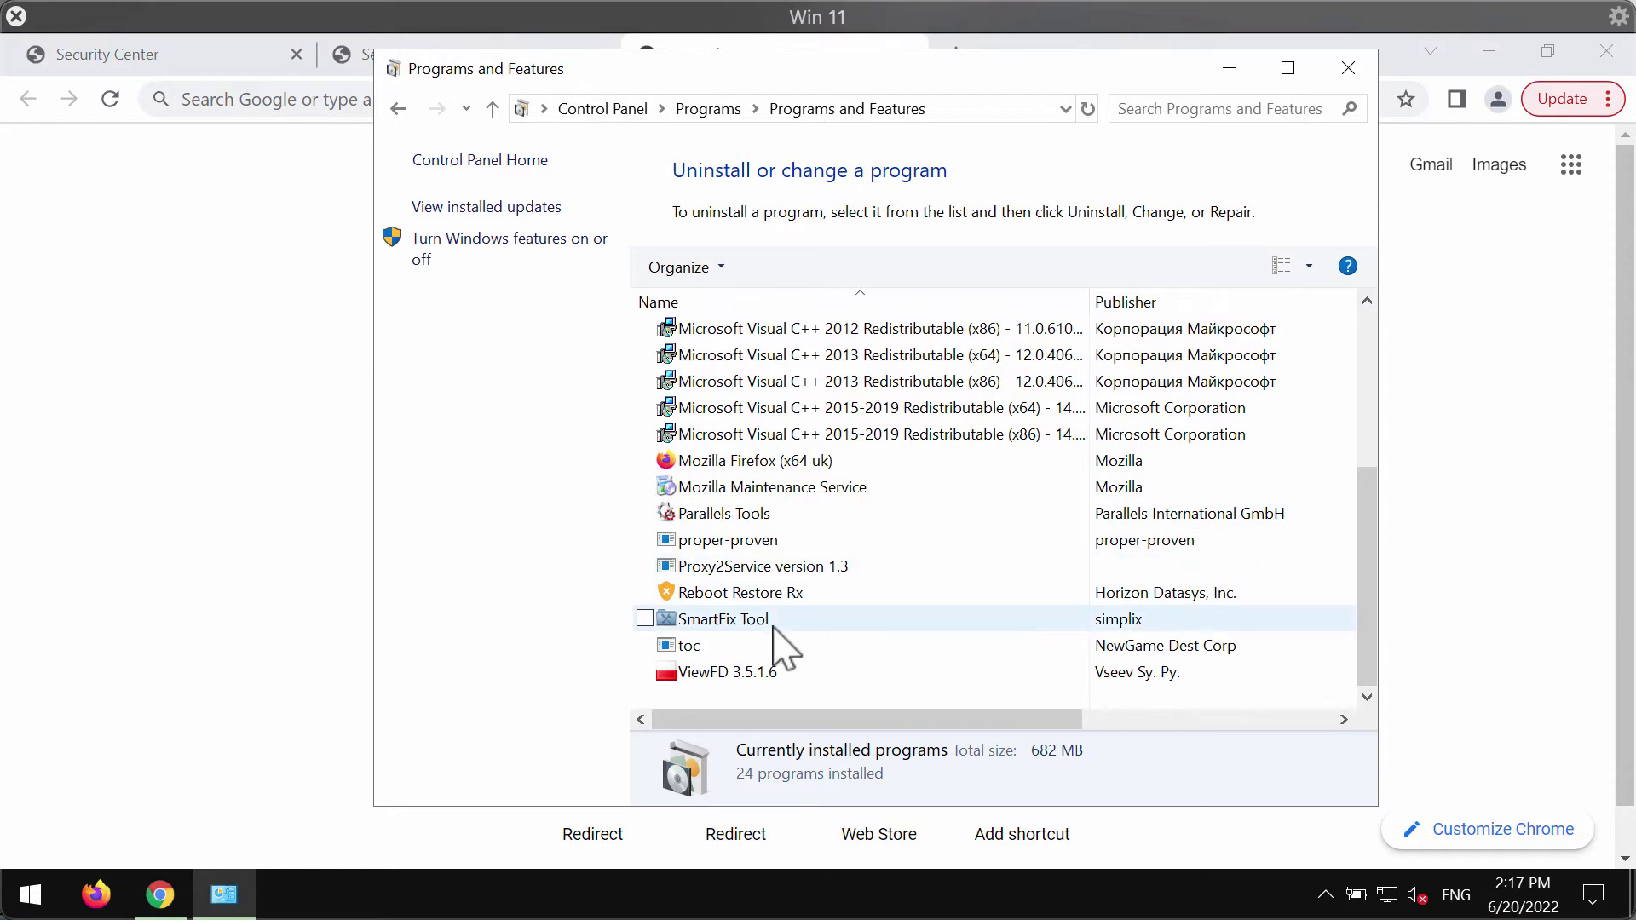
scroll(913, 639, right, 3)
scroll(822, 639, left, 2)
scroll(840, 622, left, 1)
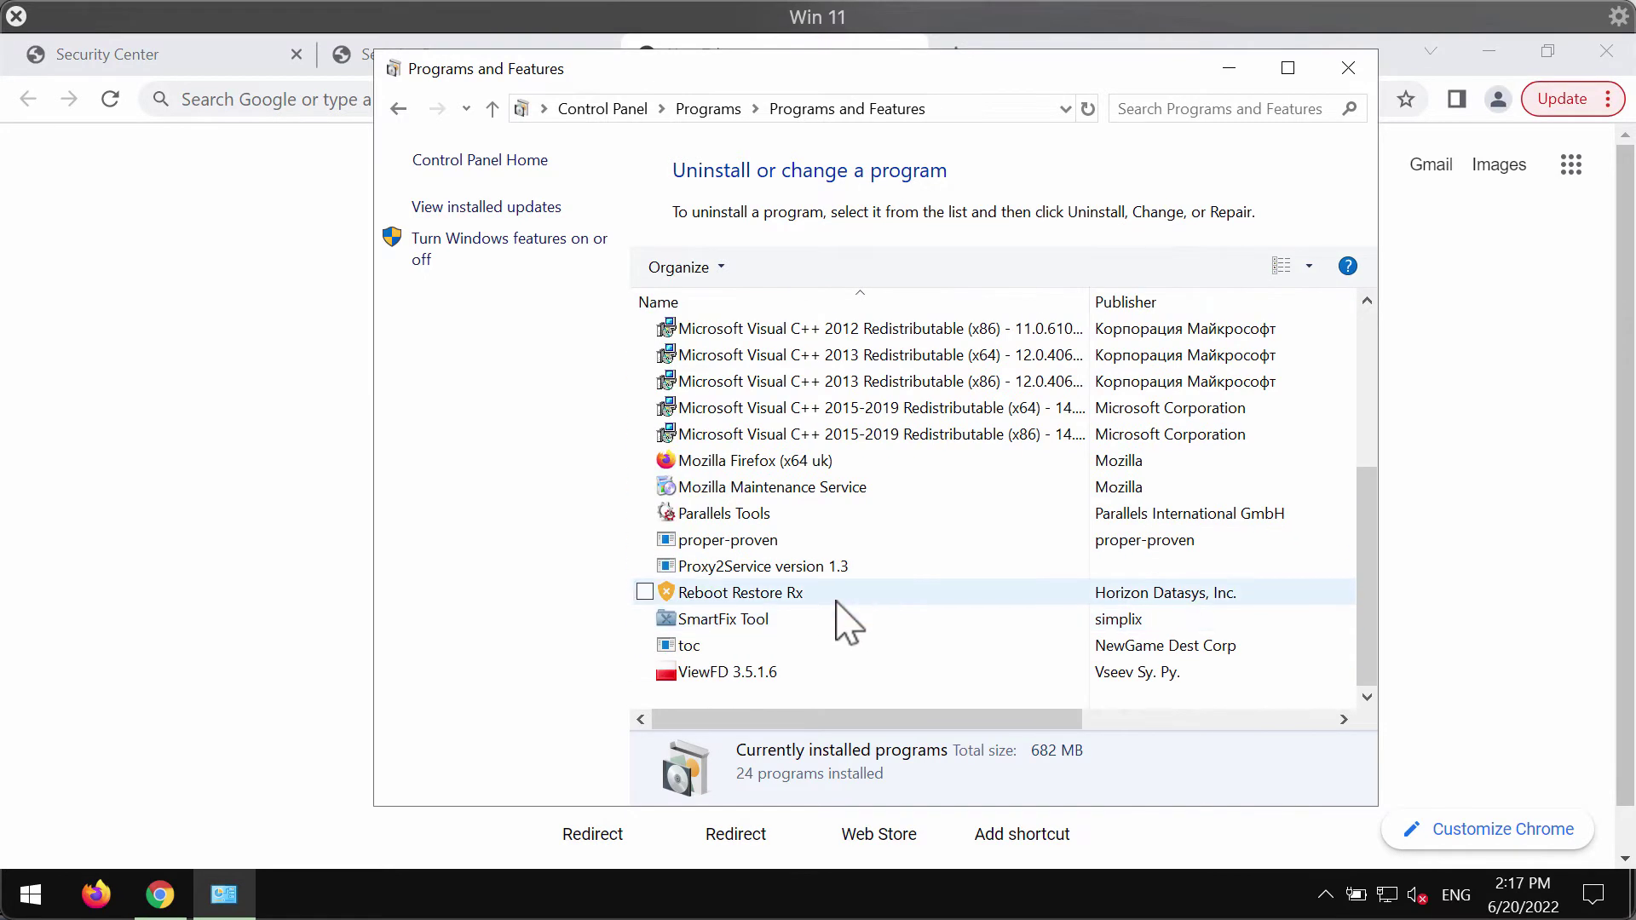
- Check the SmartFix Tool entry's uninstall option without removing it, then close the programs window
right_click(839, 639)
click(818, 666)
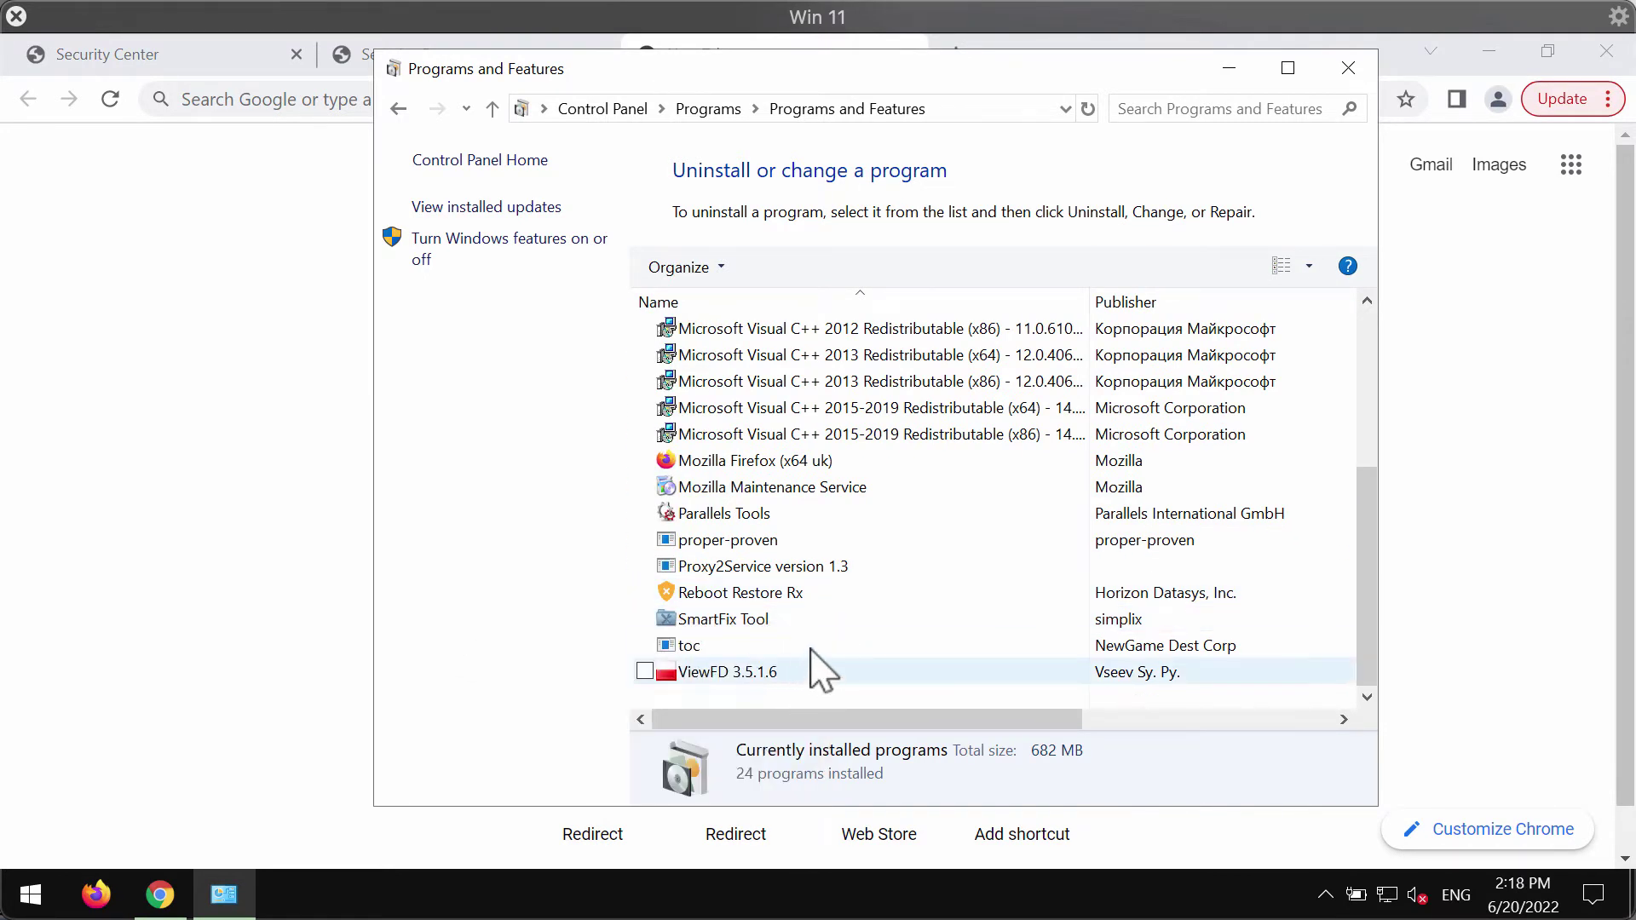
right_click(815, 622)
key(Escape)
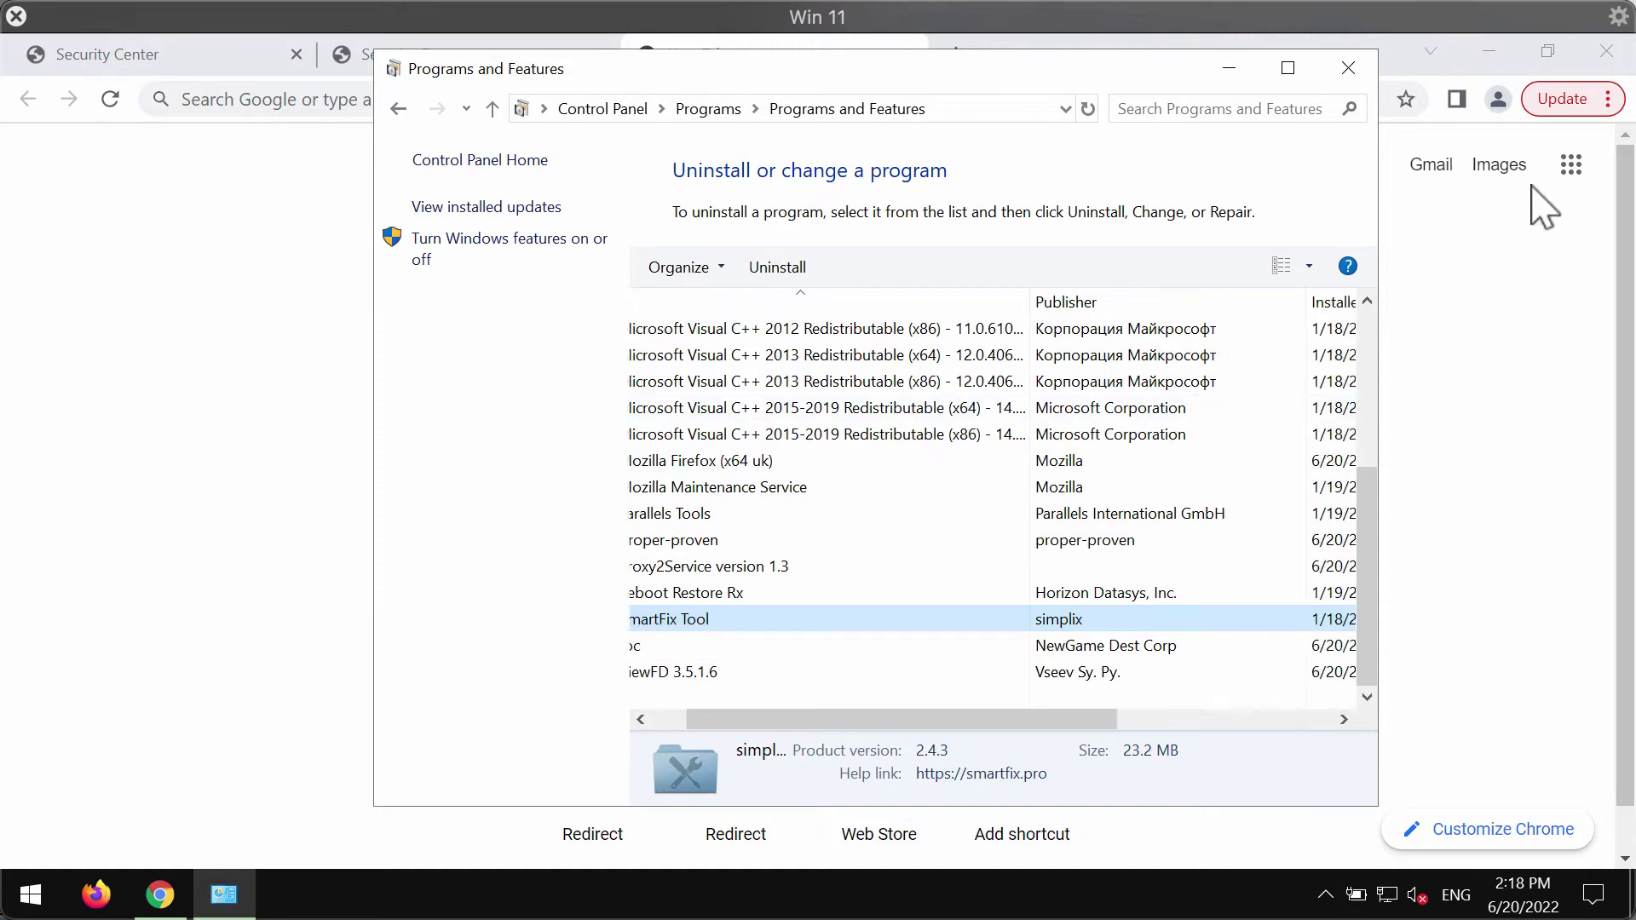
click(1347, 67)
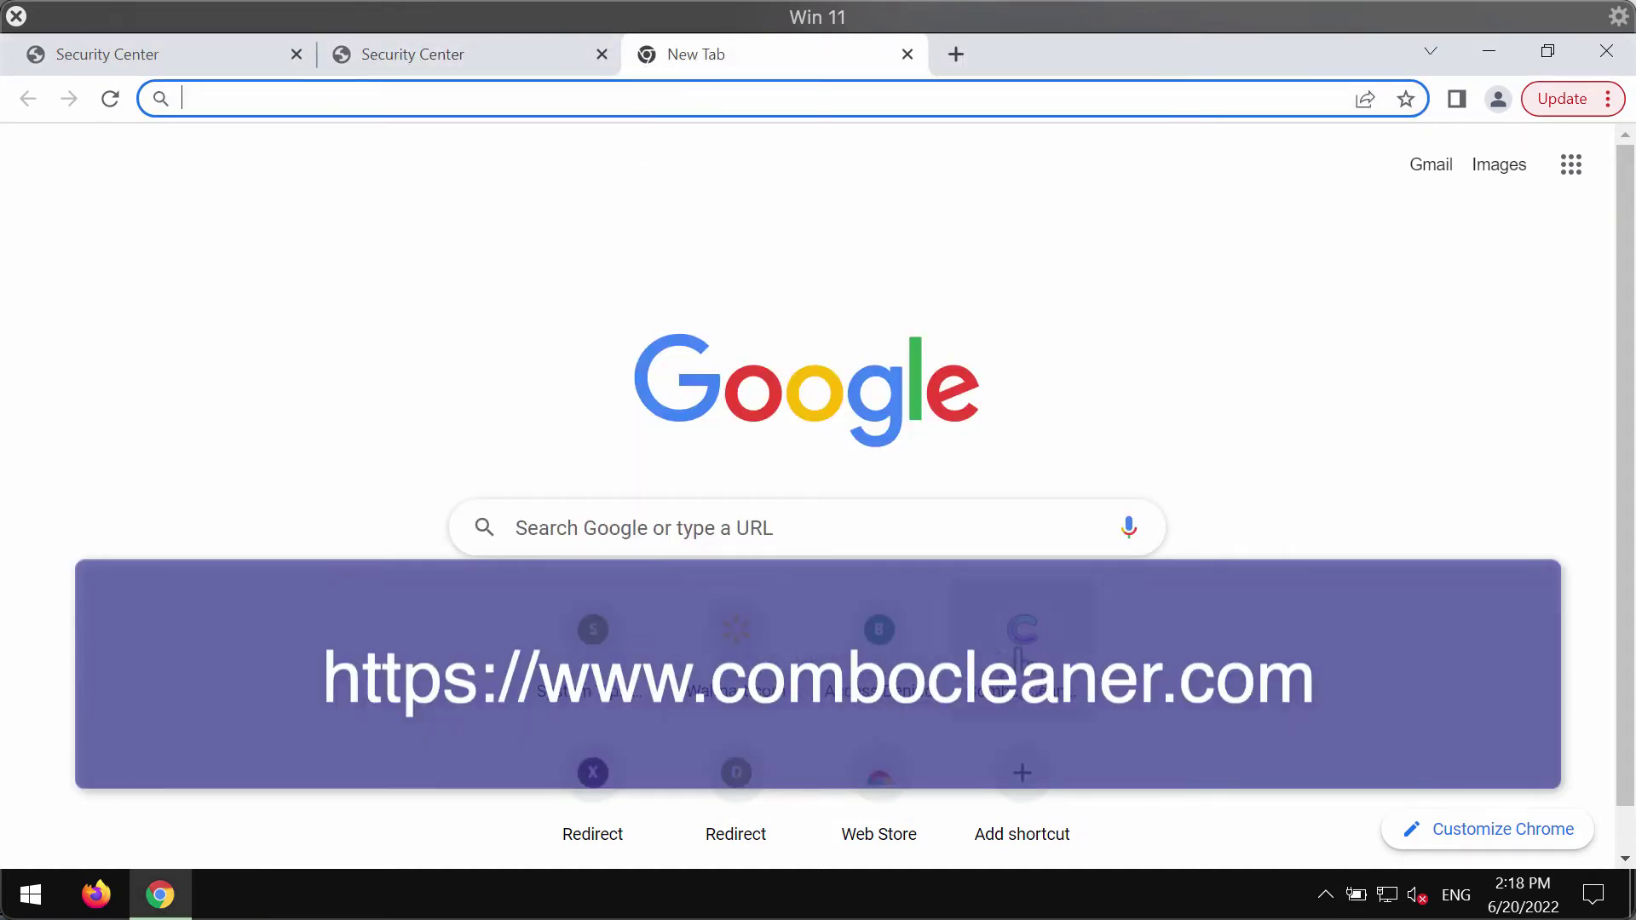
text(combocleaner.com)
- Load combocleaner.com, show its full address, and minimize Chrome to reveal the desktop
key(Return)
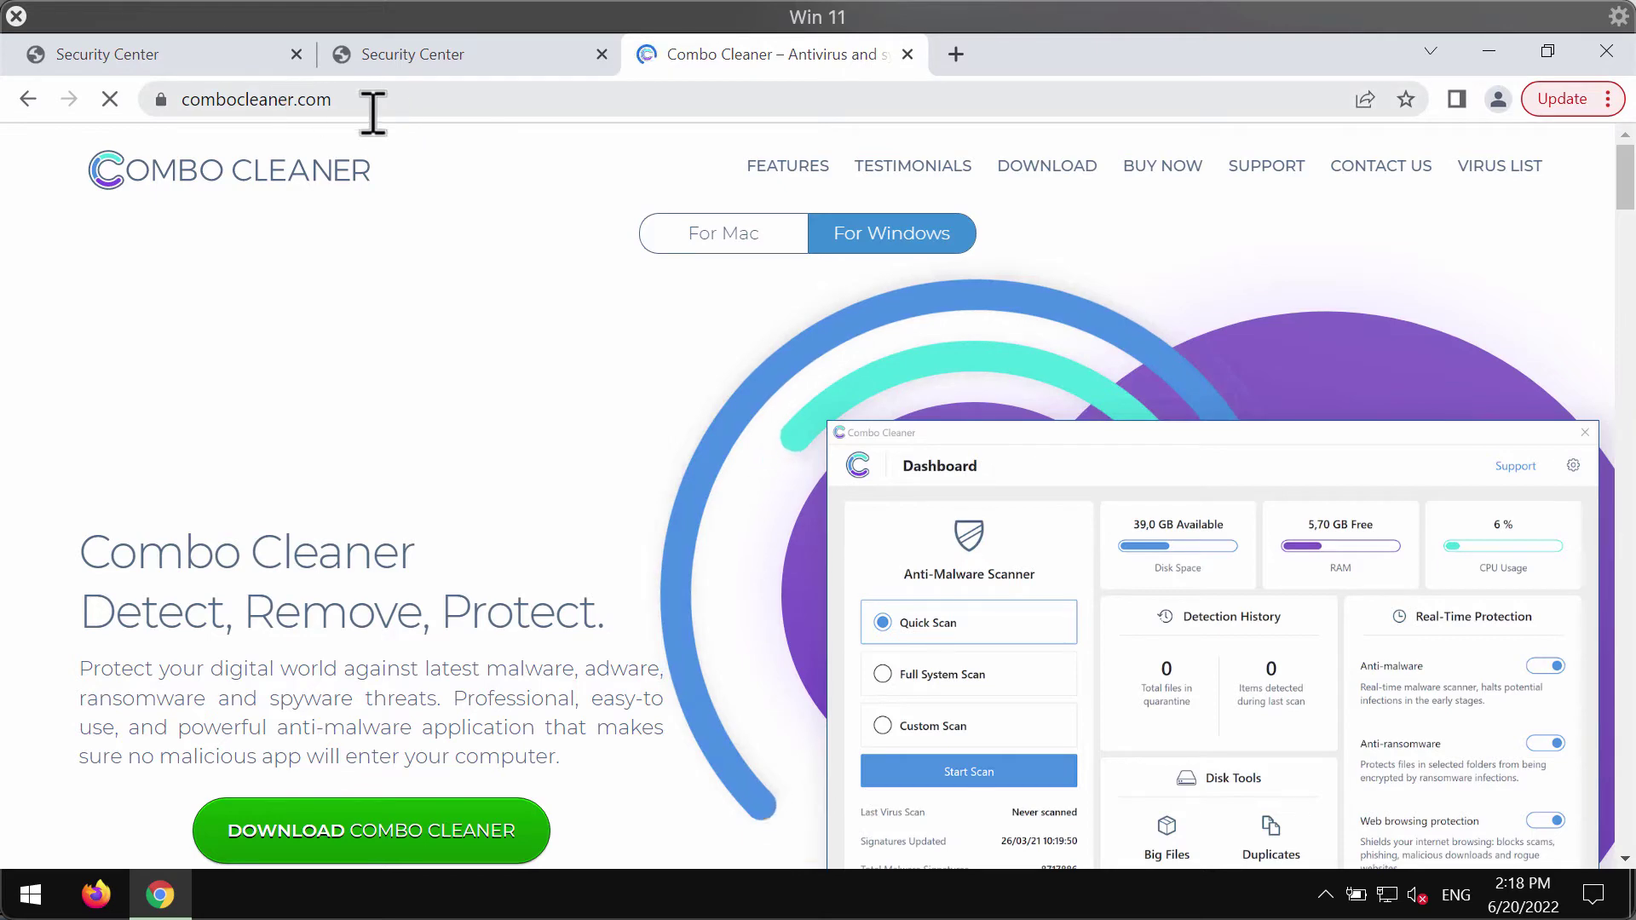
click(421, 103)
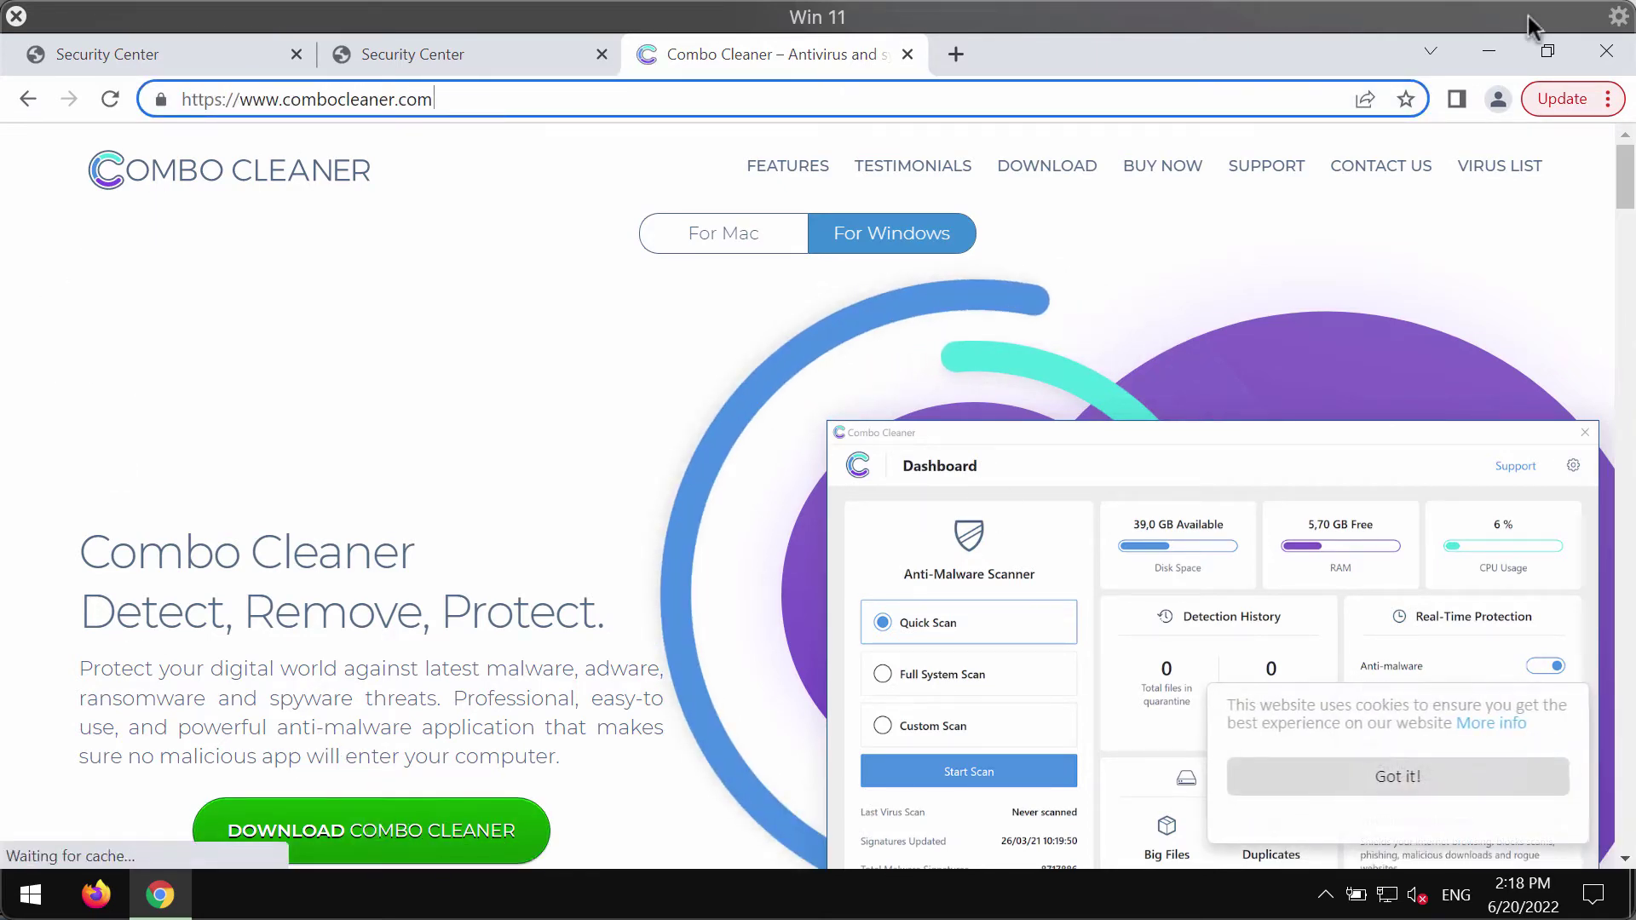
click(1490, 53)
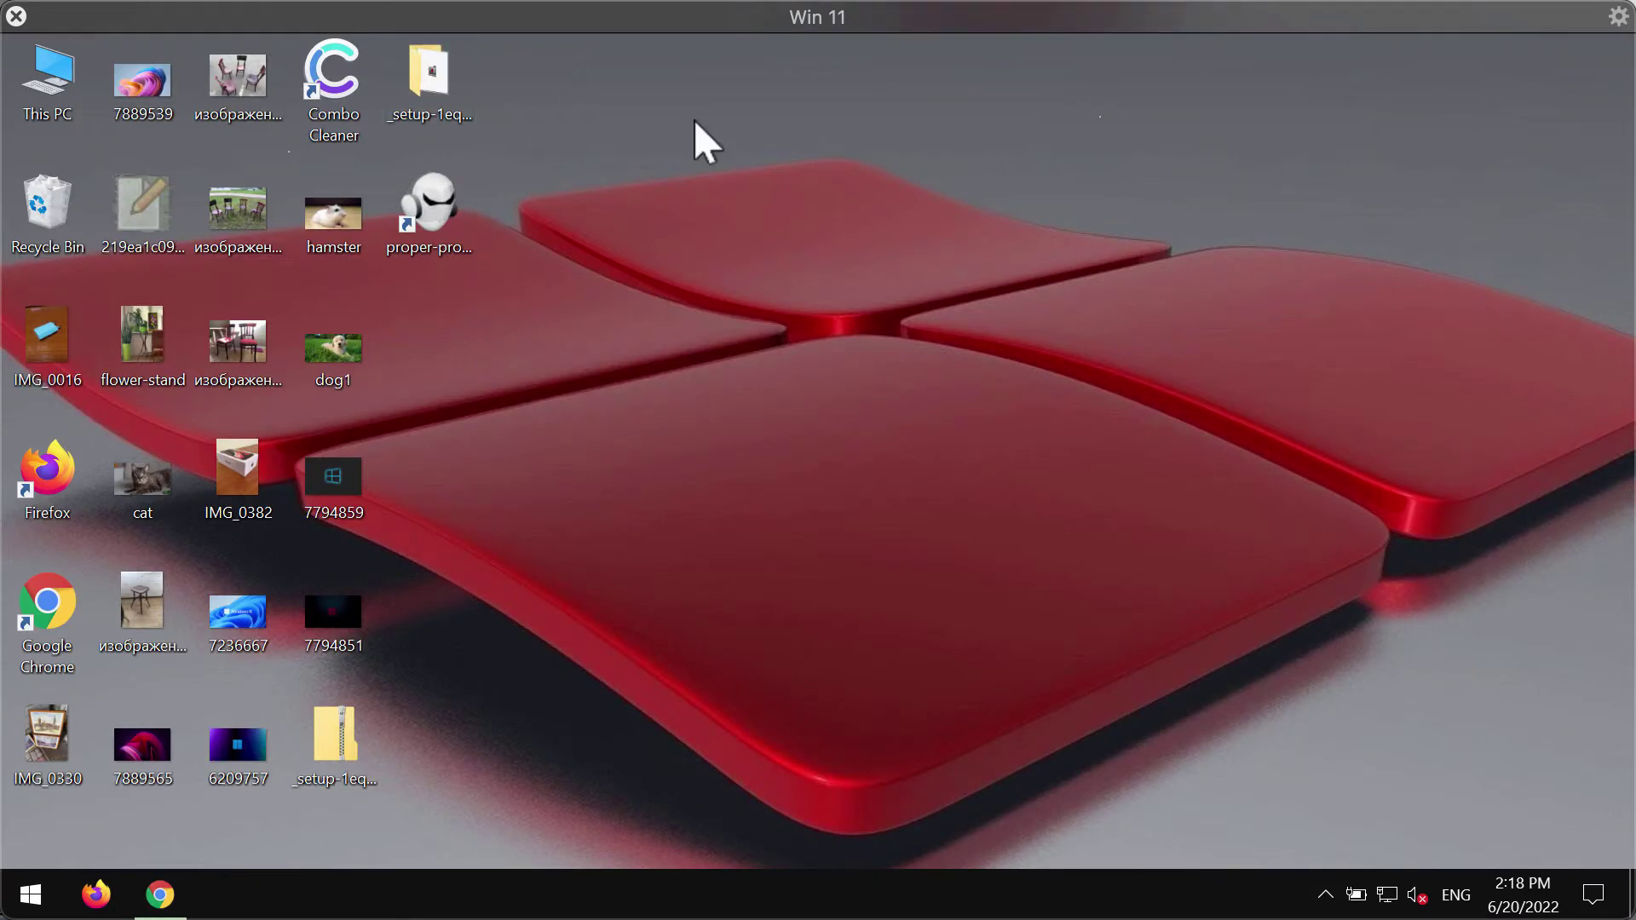
- Launch Combo Cleaner from its desktop shortcut
double_click(354, 85)
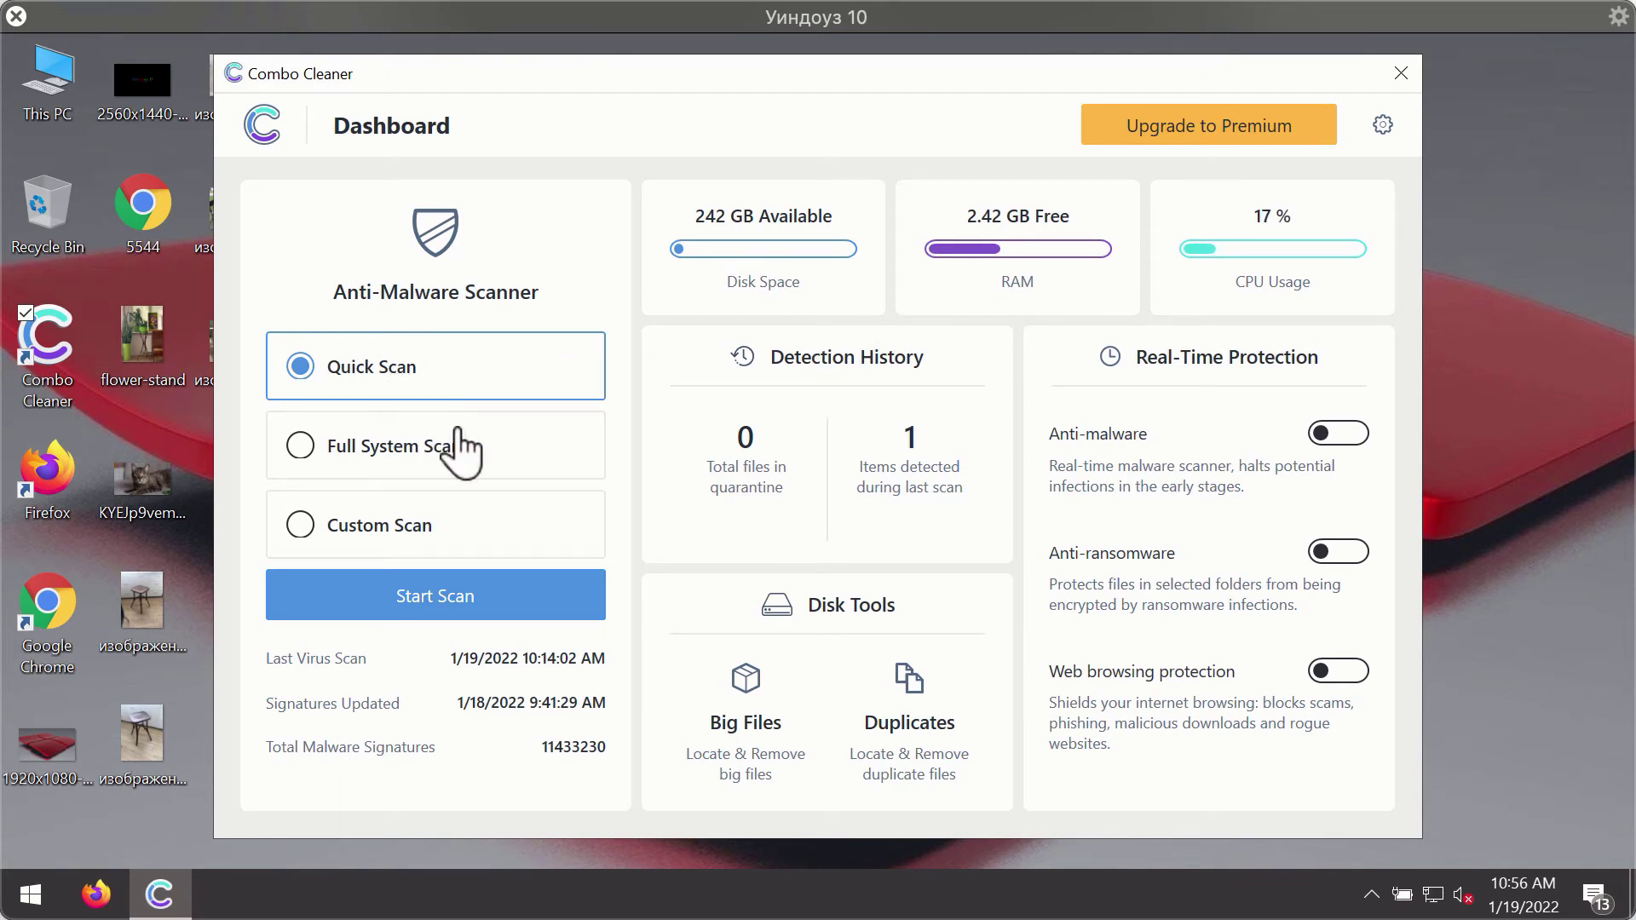
- Start a quick anti-malware scan and bring up the General settings page
click(500, 606)
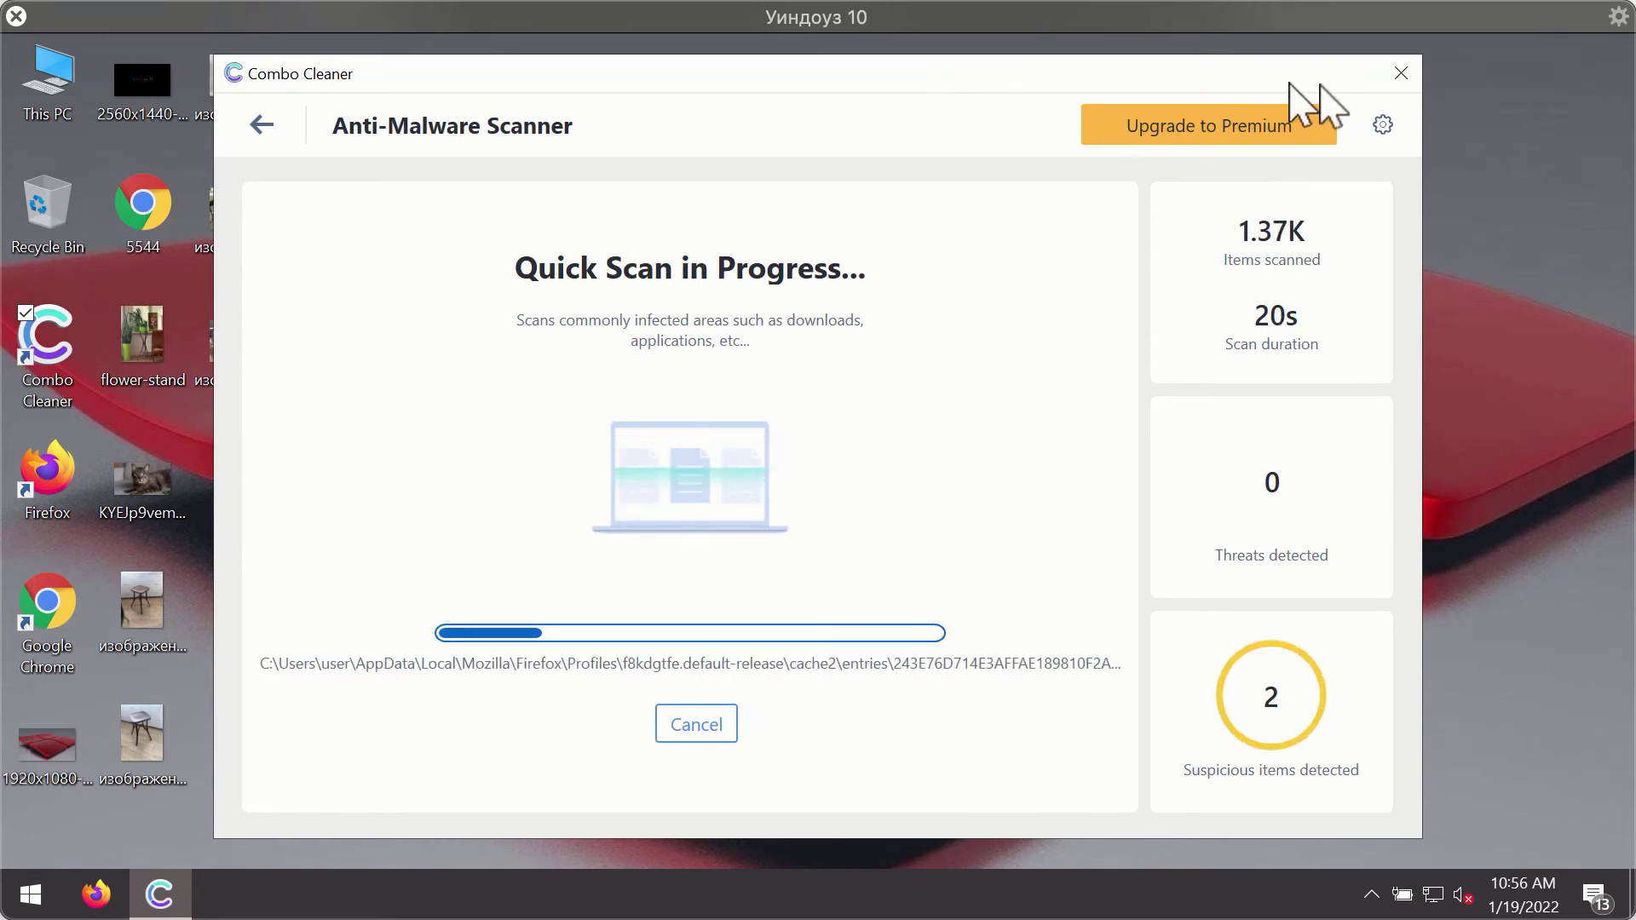
click(1382, 124)
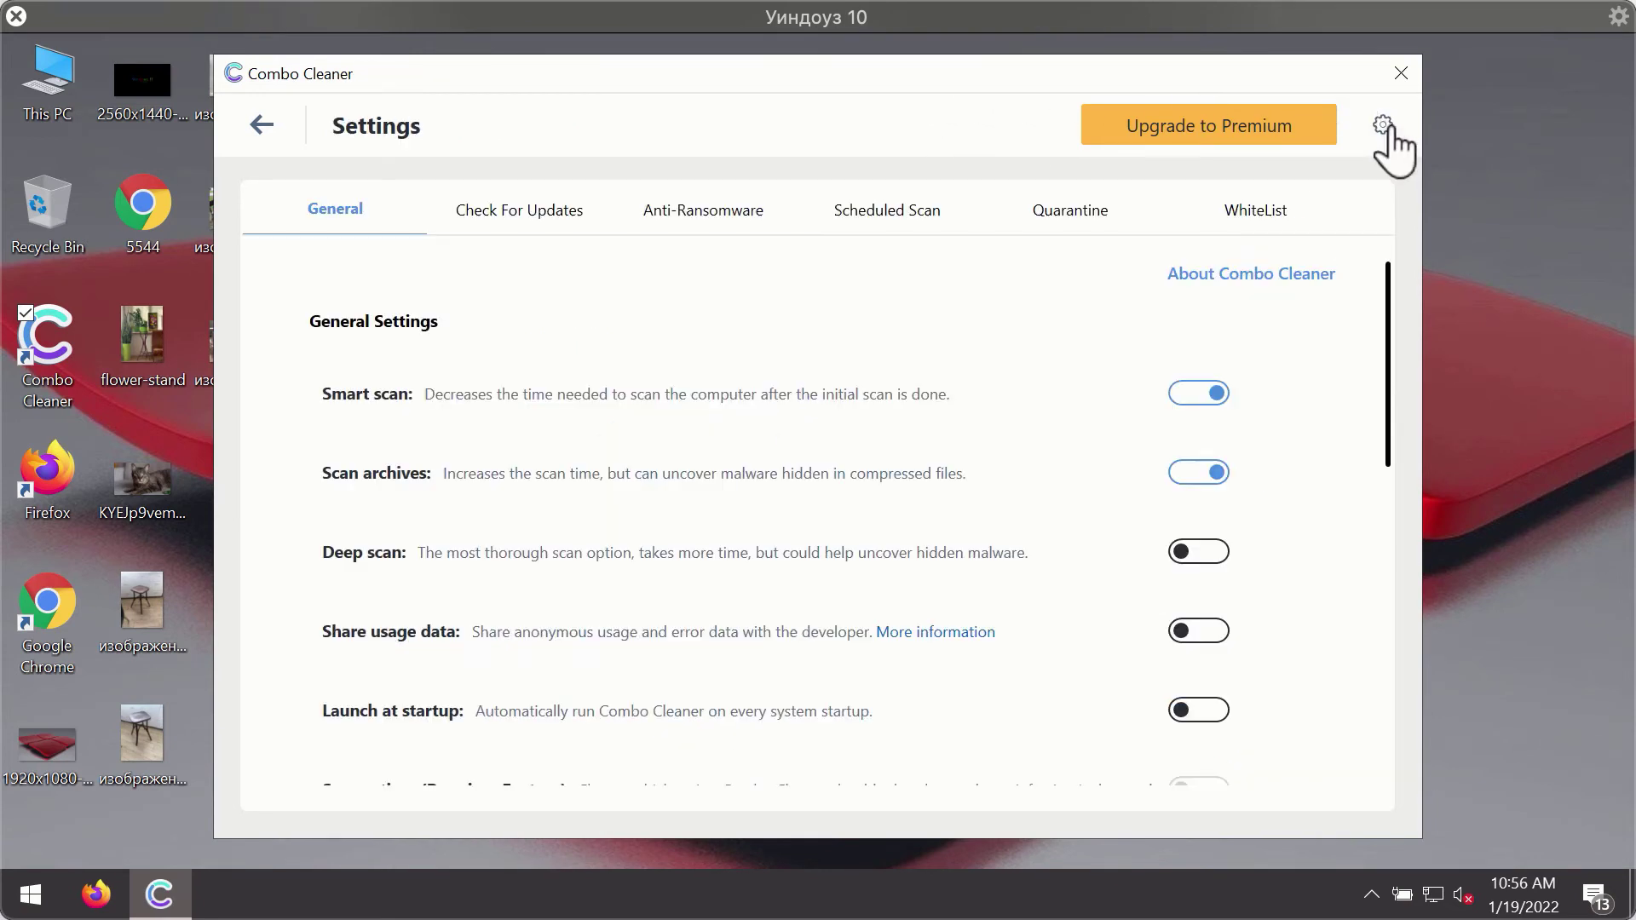
- View the Anti-Ransomware settings tab, then return to the Dashboard with the scan running
click(691, 215)
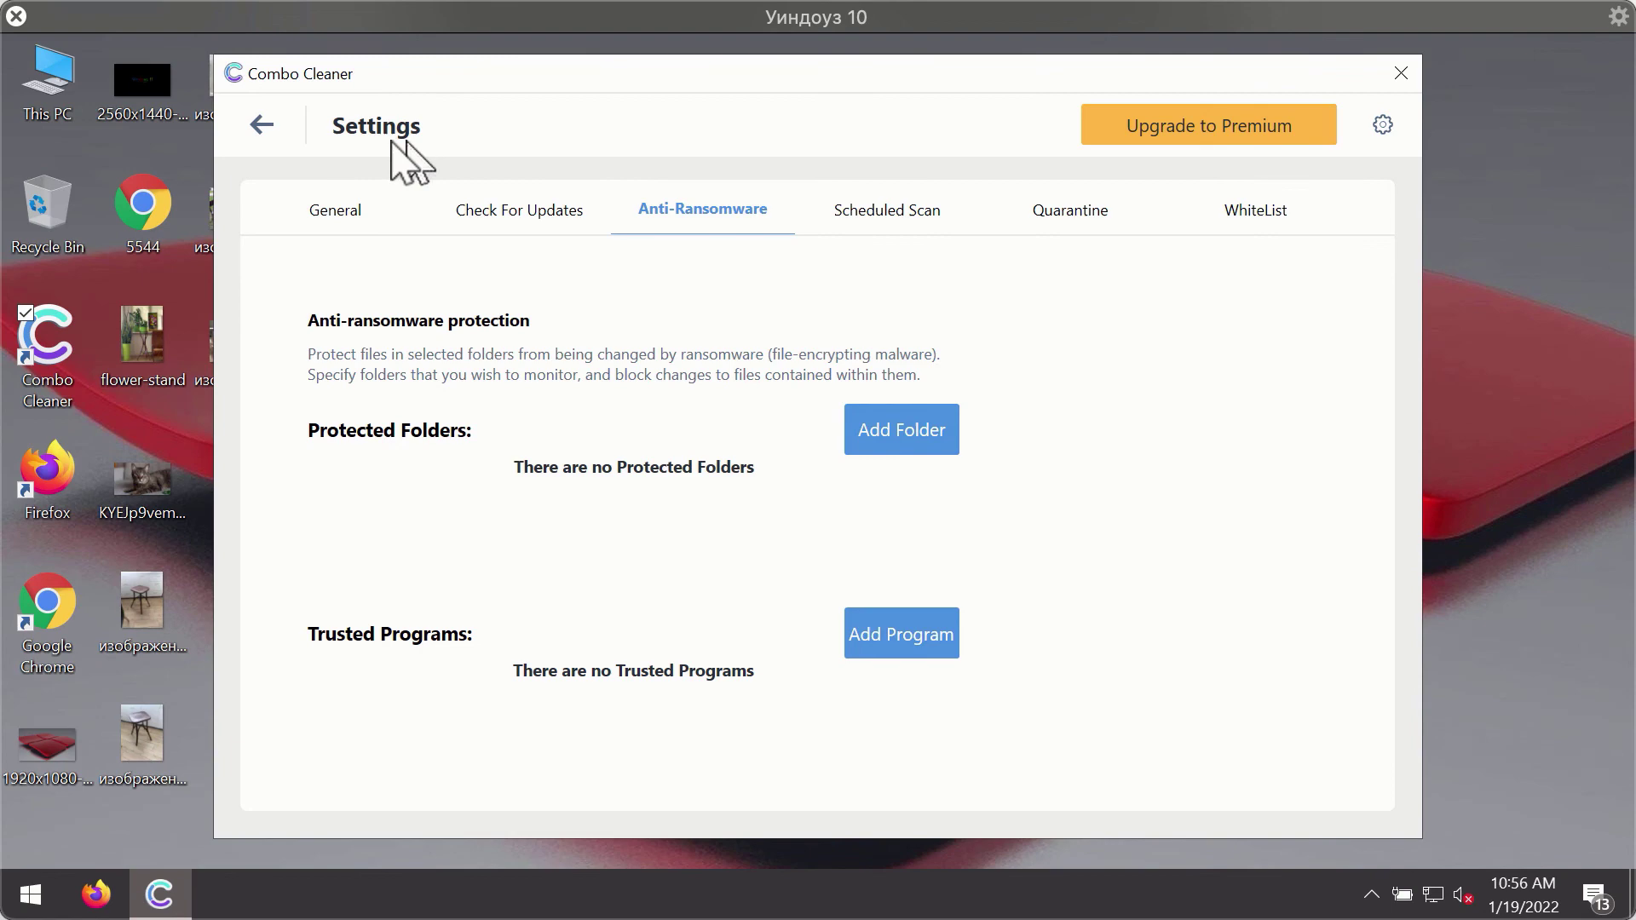
click(261, 123)
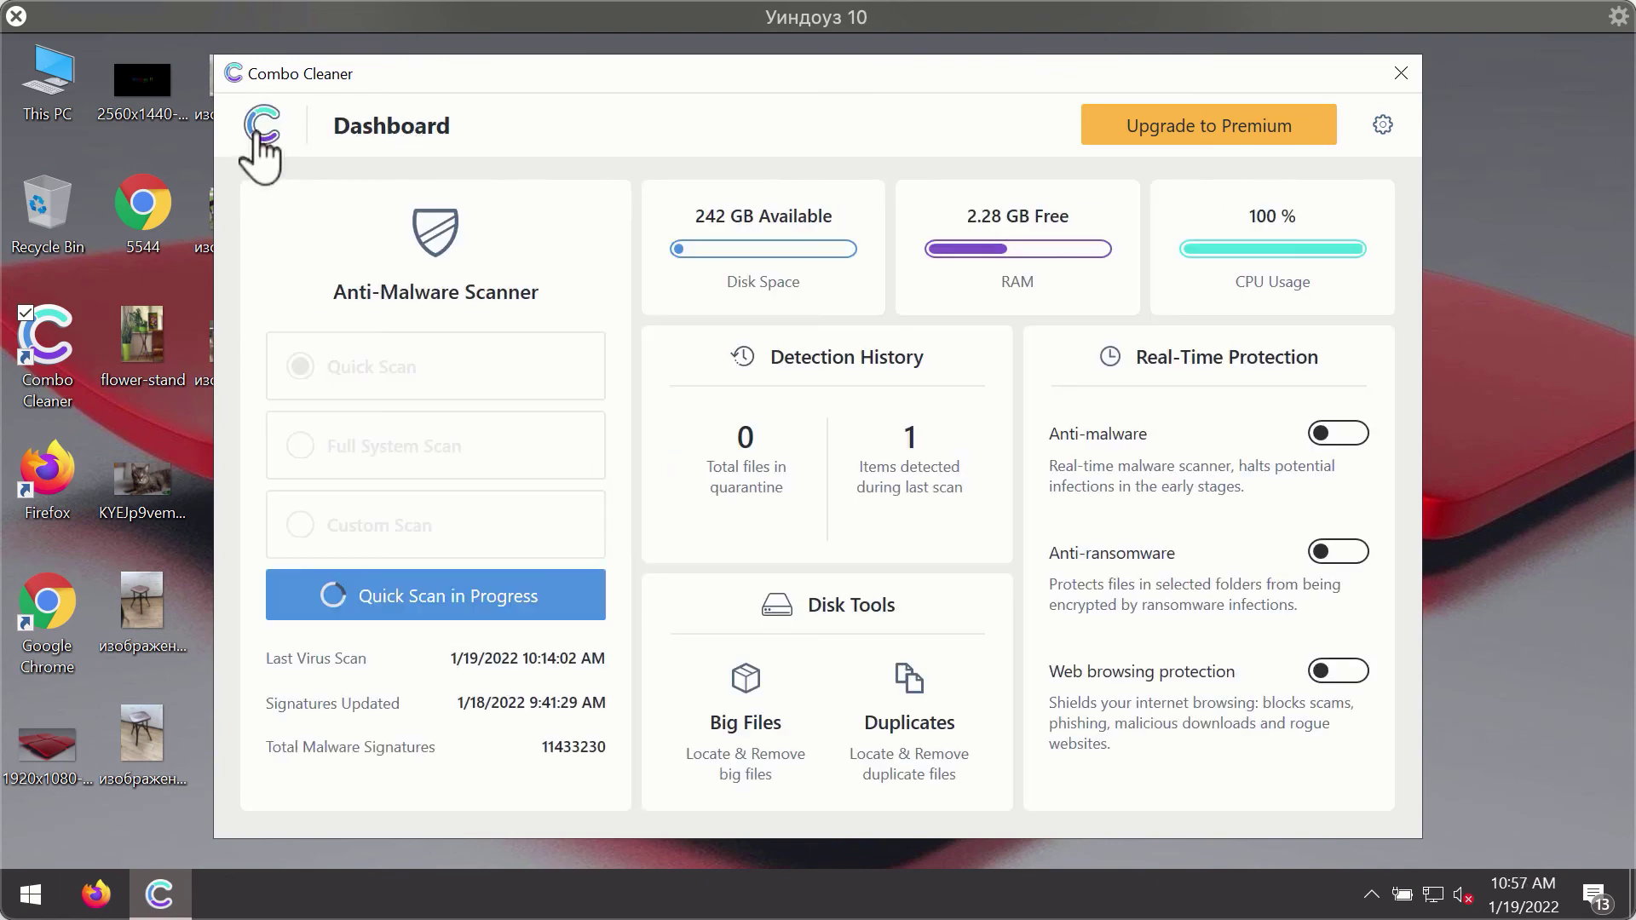
- Cancel the running quick scan and confirm Yes, revealing the two spam ad threats
click(487, 619)
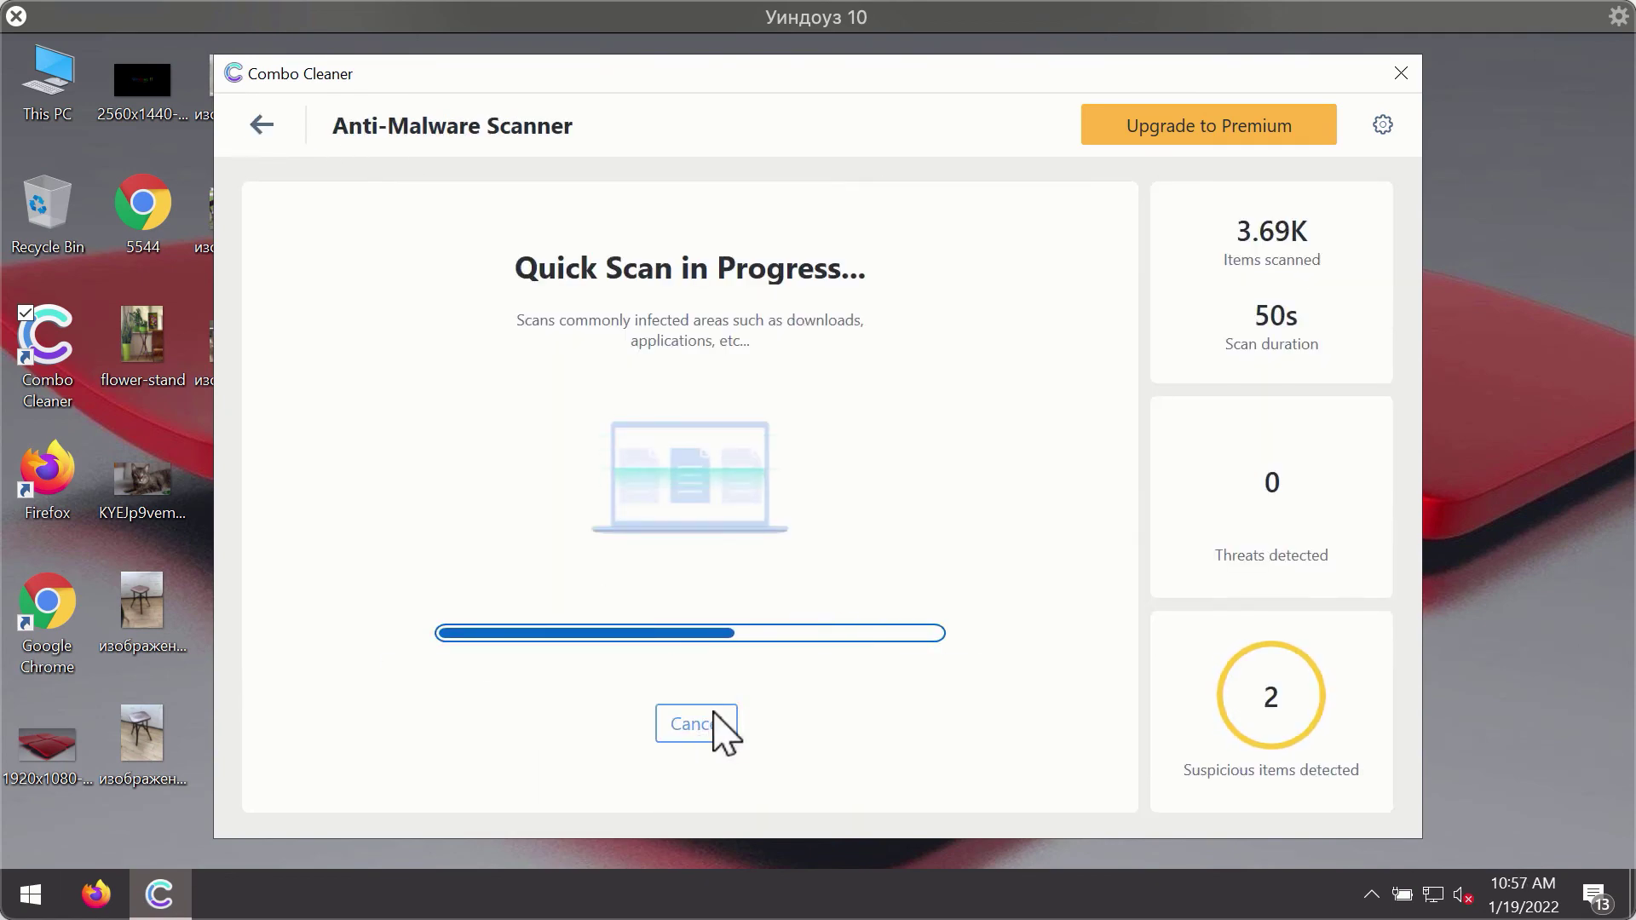
click(711, 725)
click(785, 590)
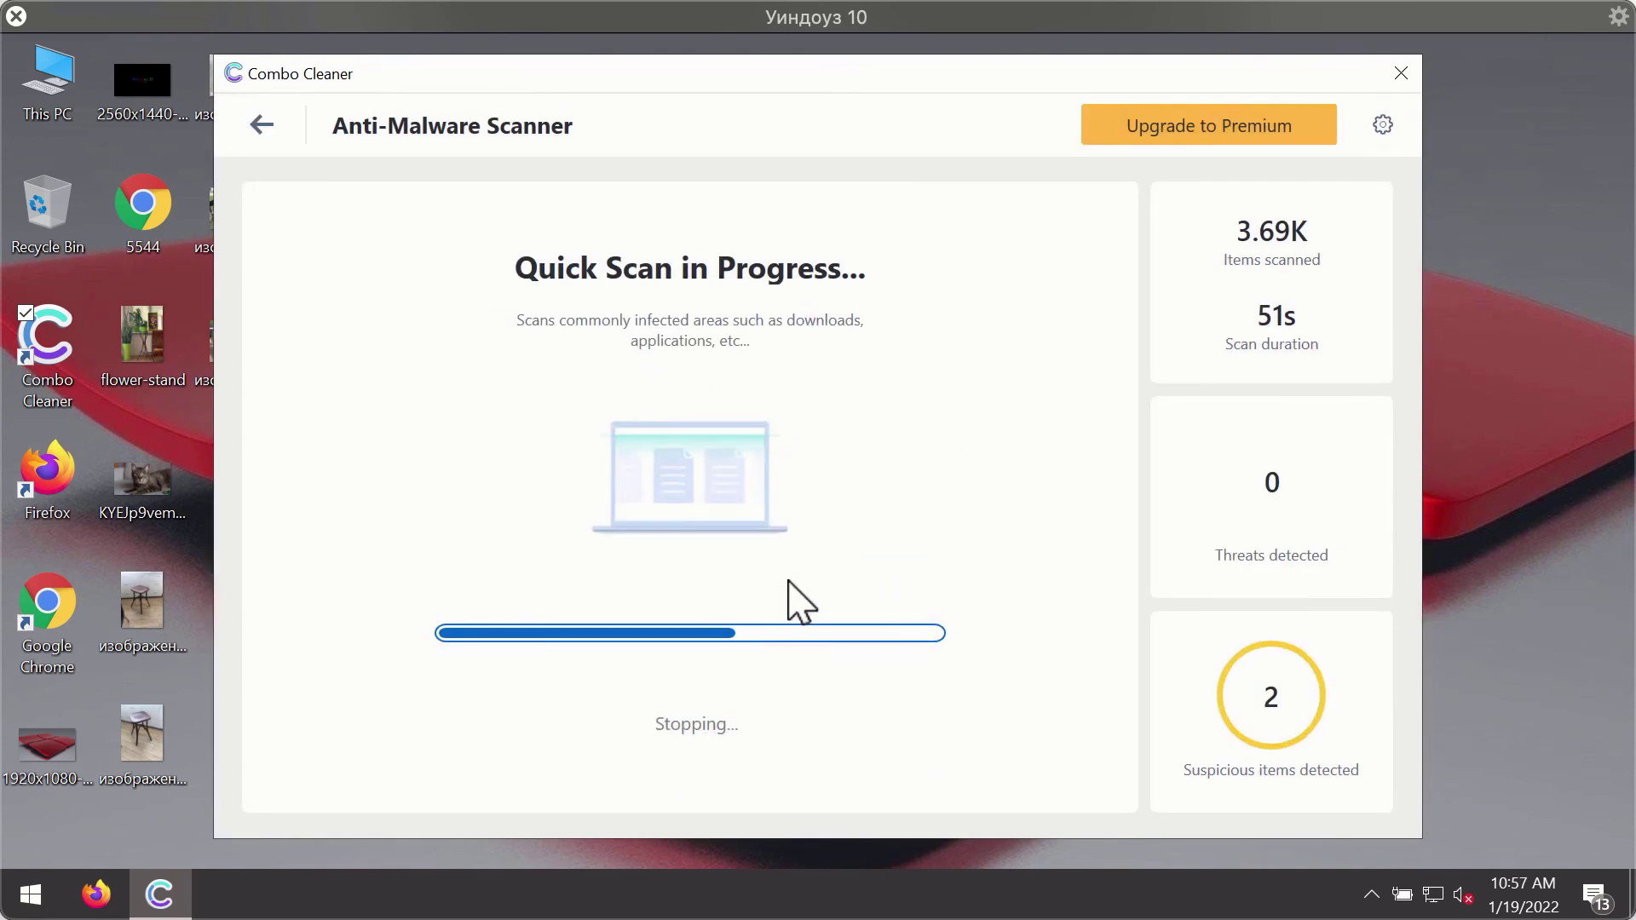